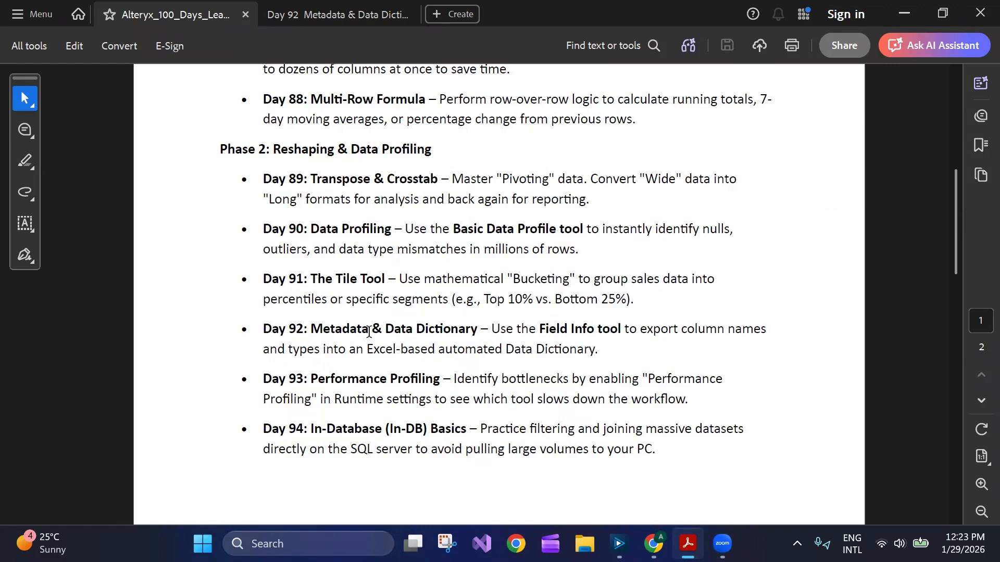
# Read the Day 92 Metadata & Data Dictionary entry in the Alteryx 100-day learning plan.
pyautogui.moveTo(259, 323); pyautogui.dragTo(637, 333)
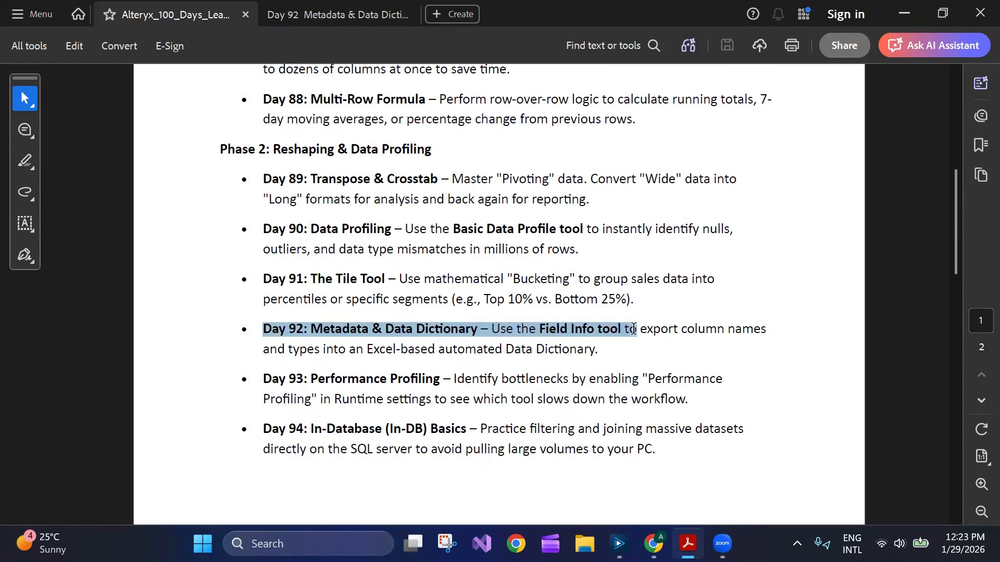
pyautogui.click(583, 349)
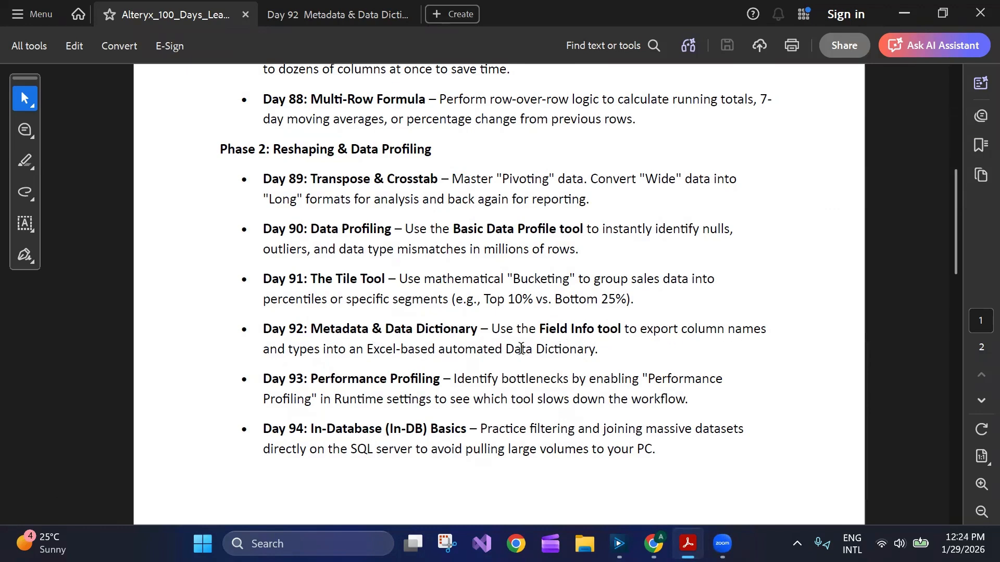
pyautogui.moveTo(607, 353); pyautogui.dragTo(259, 330)
pyautogui.click(272, 339)
pyautogui.moveTo(264, 329); pyautogui.dragTo(521, 345)
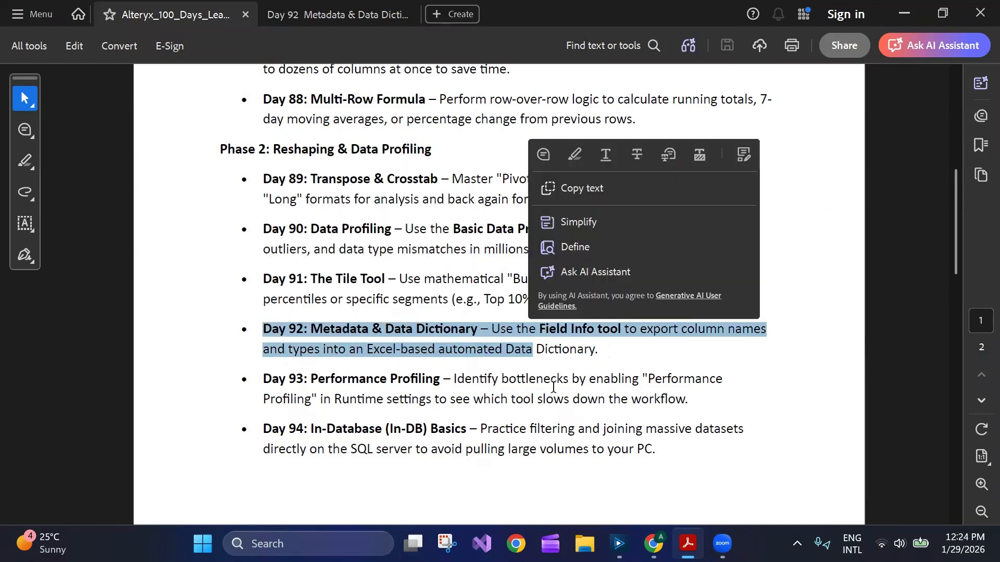
pyautogui.click(602, 358)
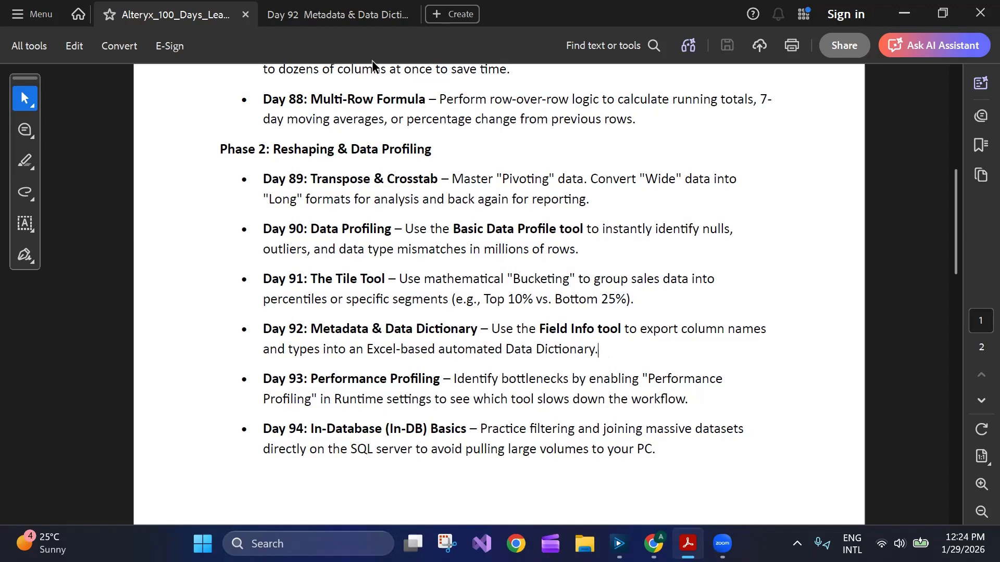
# Open the Day 92 Metadata & Data Dictionary summary and read its business context and project objective.
pyautogui.click(338, 15)
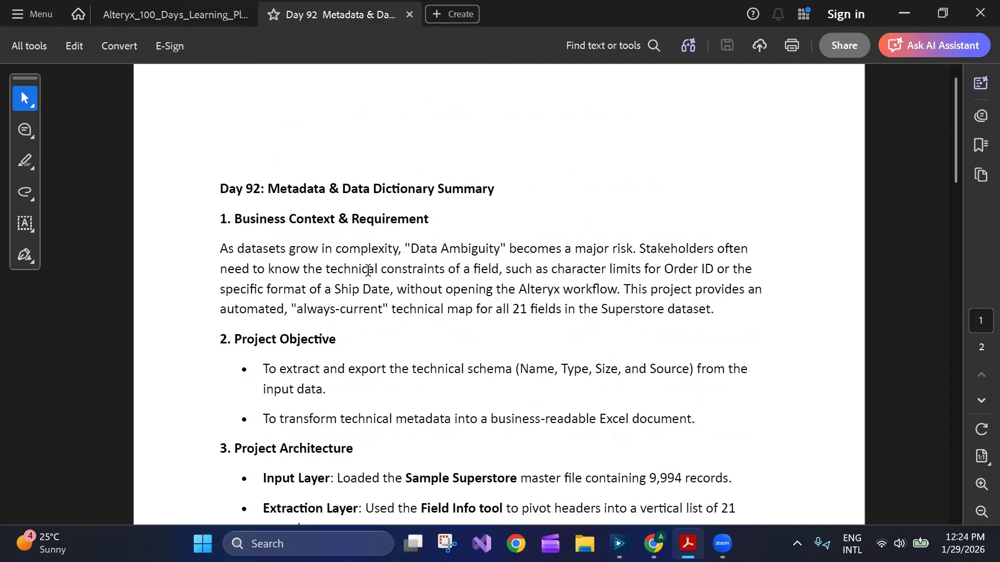
pyautogui.moveTo(221, 188); pyautogui.dragTo(442, 179)
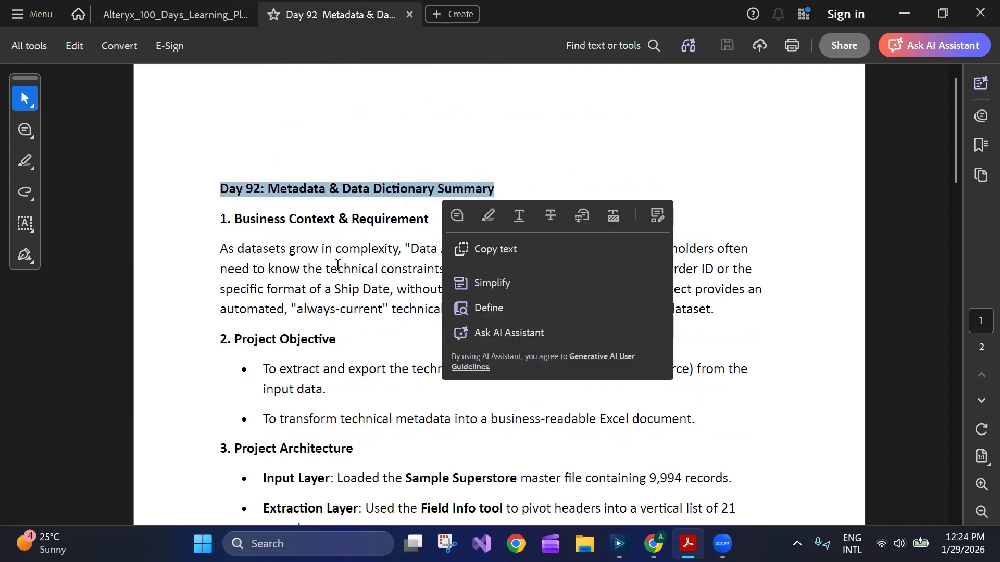
pyautogui.click(337, 267)
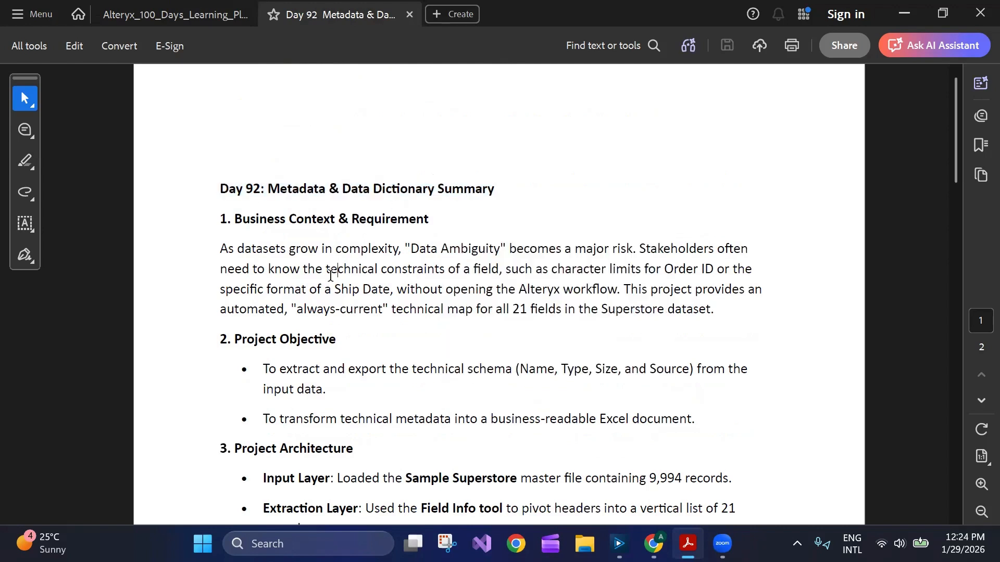
pyautogui.moveTo(215, 248); pyautogui.dragTo(301, 261)
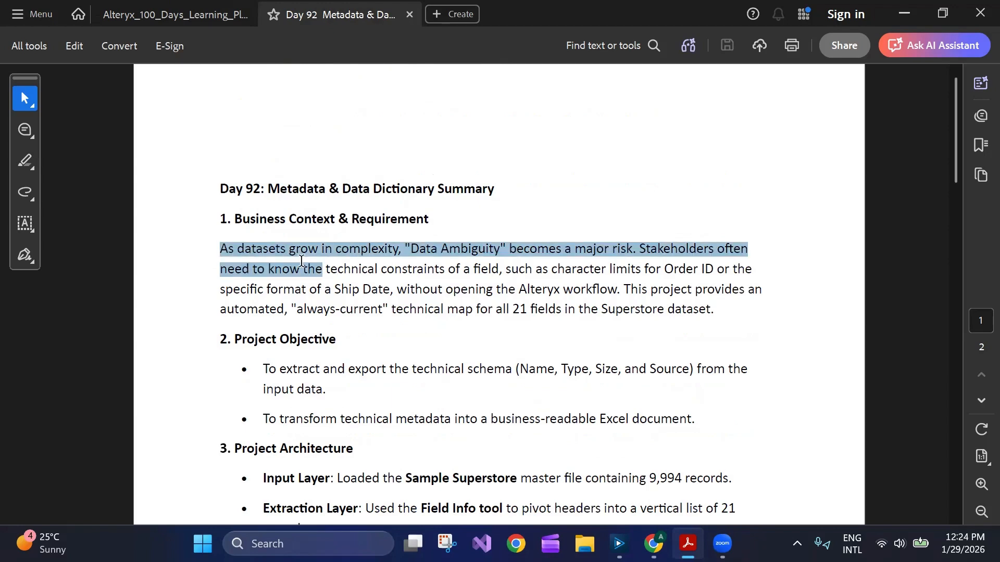
pyautogui.click(241, 266)
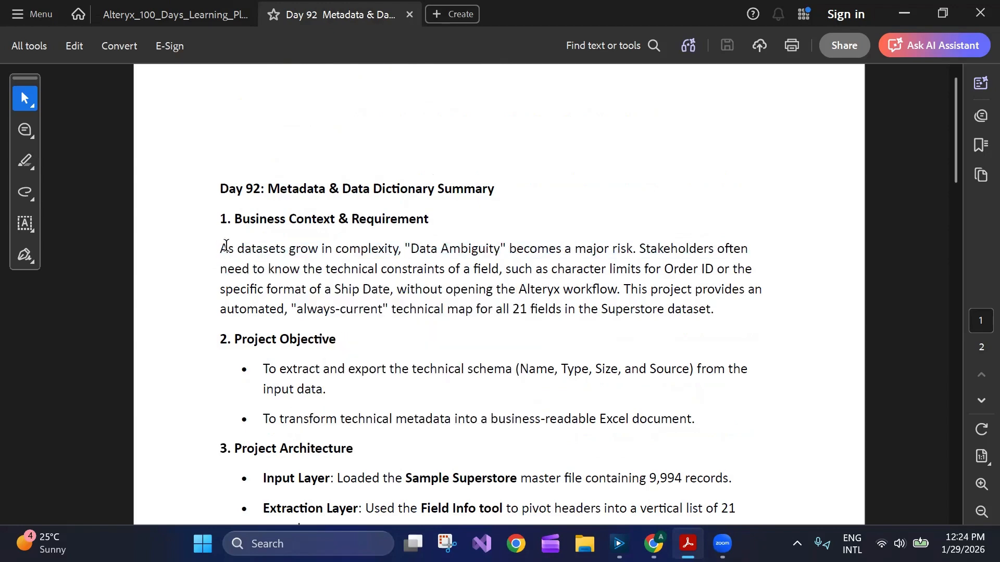
pyautogui.scroll(-1, 369, 284)
pyautogui.scroll(1, 370, 284)
pyautogui.scroll(-2, 301, 362)
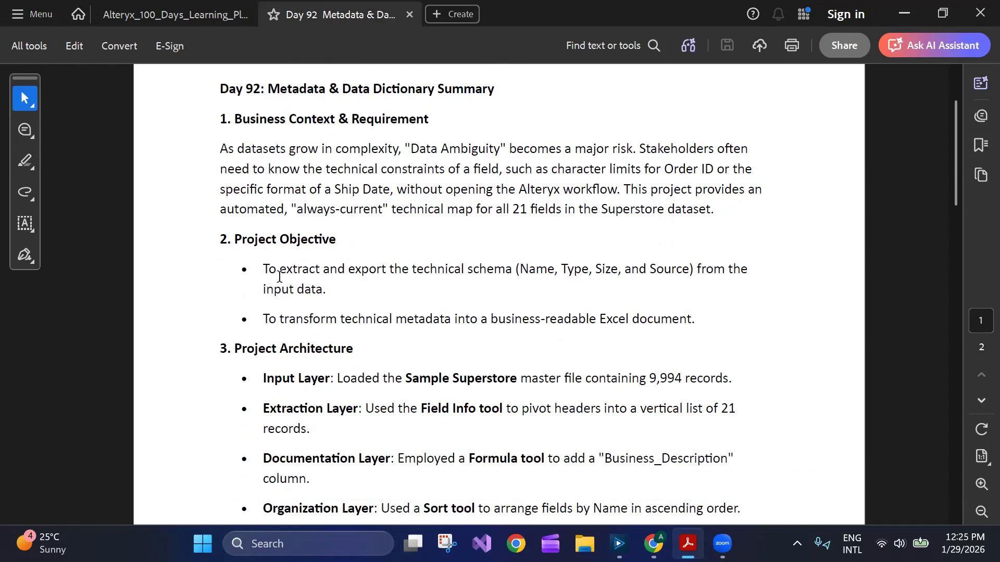
pyautogui.moveTo(256, 275); pyautogui.dragTo(377, 288)
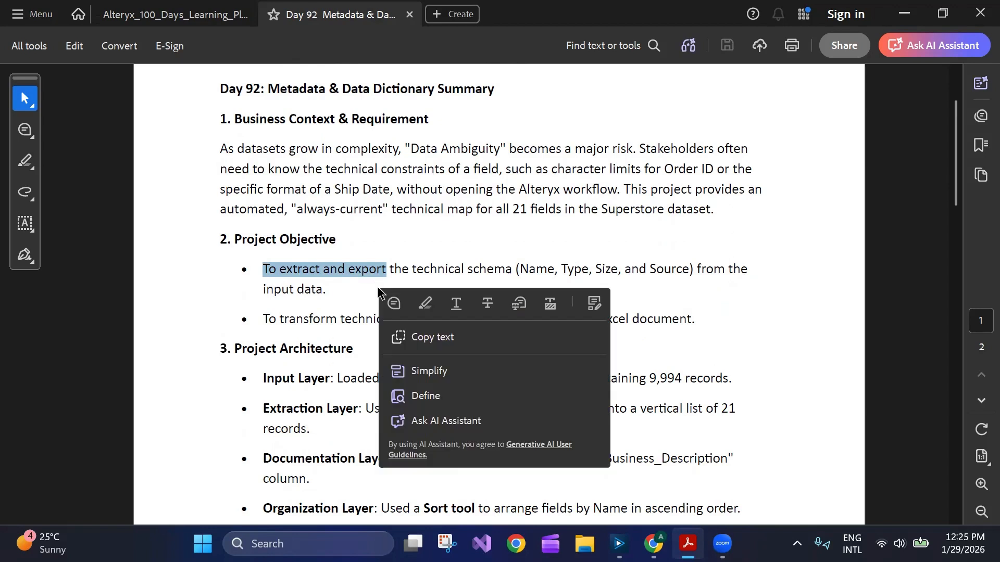
pyautogui.click(342, 311)
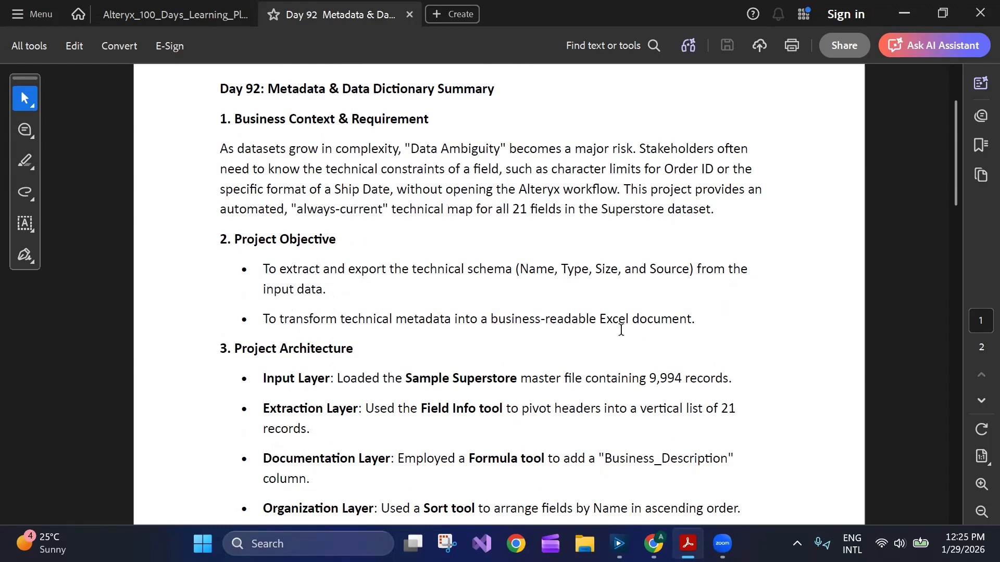
# Read the Project Architecture section, including the output layer's file name, and the Analysis section of the summary.
pyautogui.scroll(-3, 537, 377)
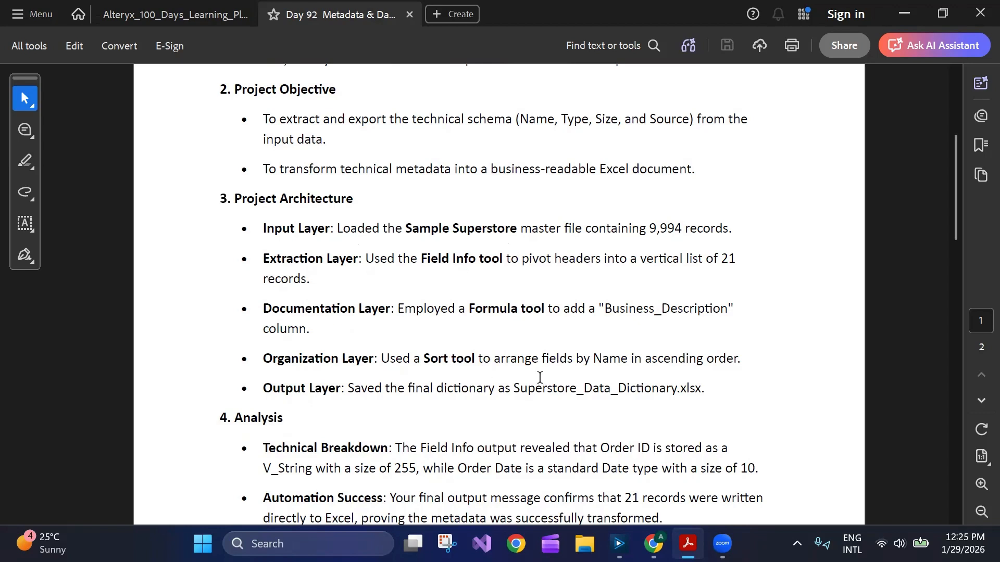
pyautogui.moveTo(405, 389); pyautogui.dragTo(618, 389)
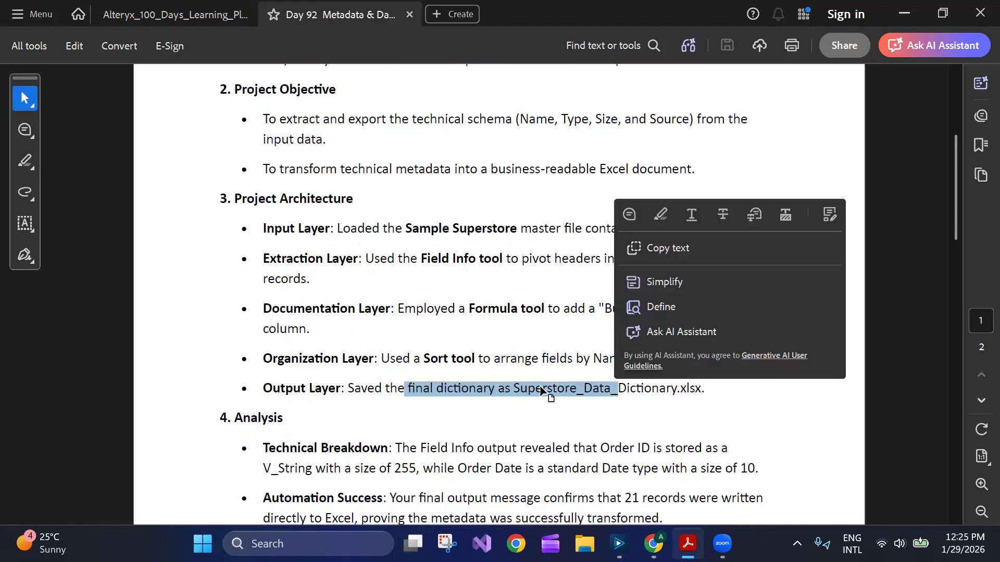
pyautogui.click(508, 399)
pyautogui.moveTo(514, 389); pyautogui.dragTo(723, 392)
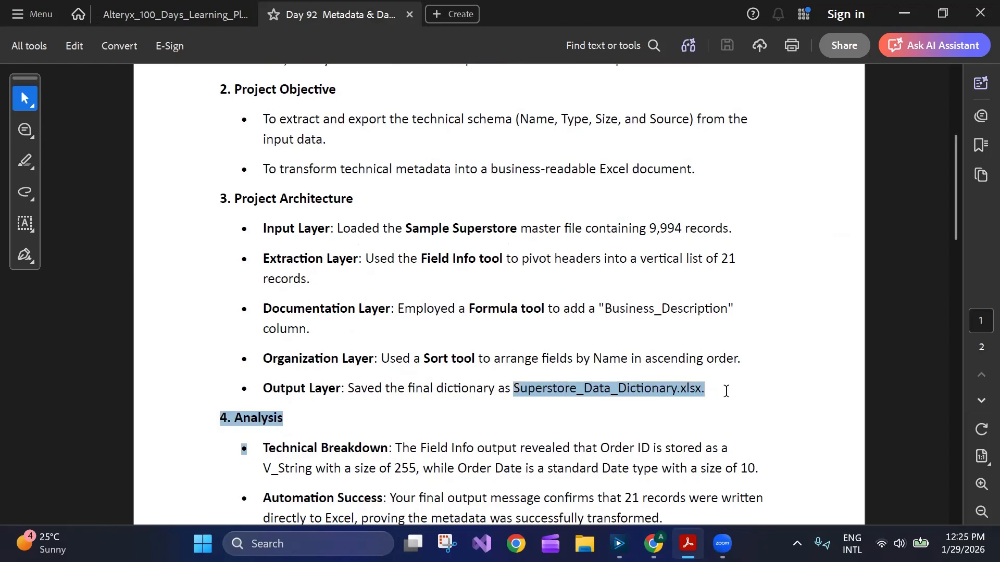
pyautogui.click(579, 400)
pyautogui.scroll(-3, 567, 391)
pyautogui.scroll(-5, 564, 388)
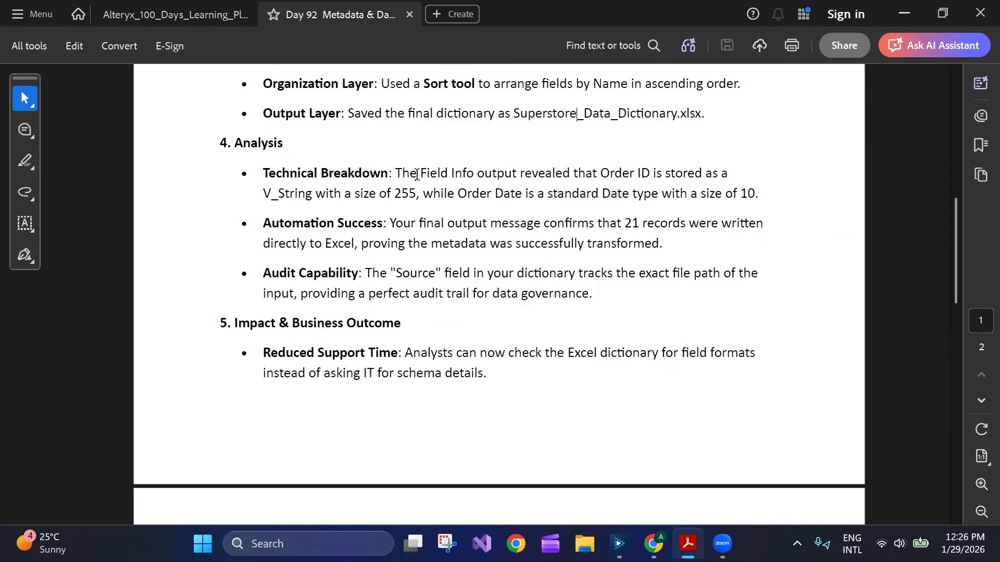
pyautogui.click(417, 173)
pyautogui.moveTo(263, 245); pyautogui.dragTo(628, 245)
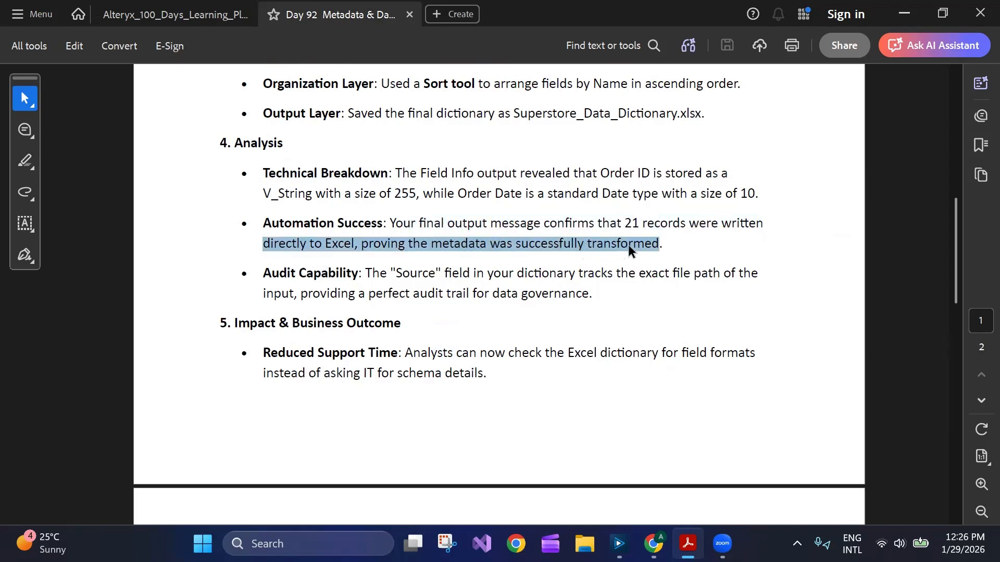
pyautogui.click(513, 278)
# Read the Impact & Business Outcome and Tools Used sections of the Day 92 summary.
pyautogui.scroll(-4, 466, 291)
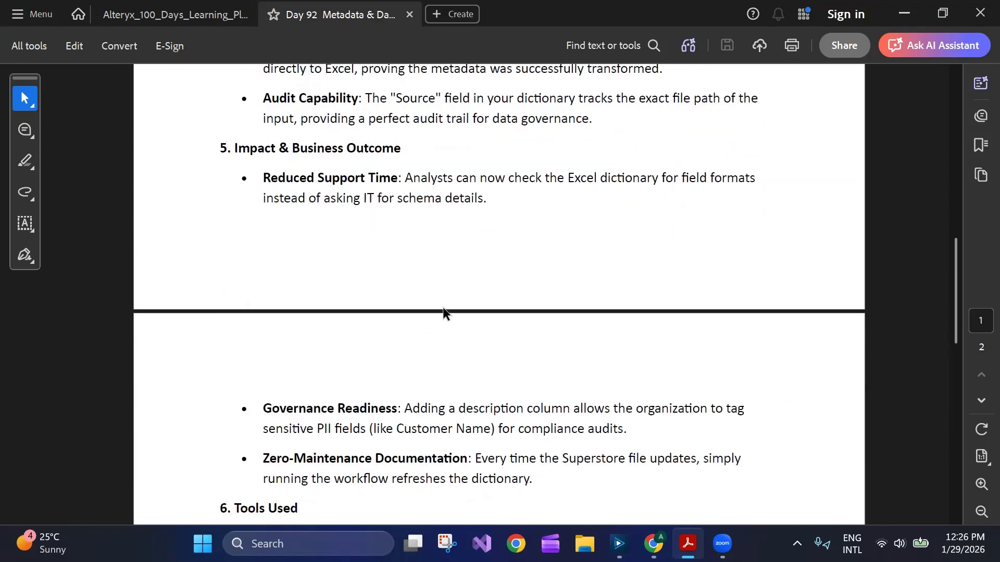
pyautogui.moveTo(263, 178); pyautogui.dragTo(344, 178)
pyautogui.click(284, 264)
pyautogui.scroll(-1, 276, 410)
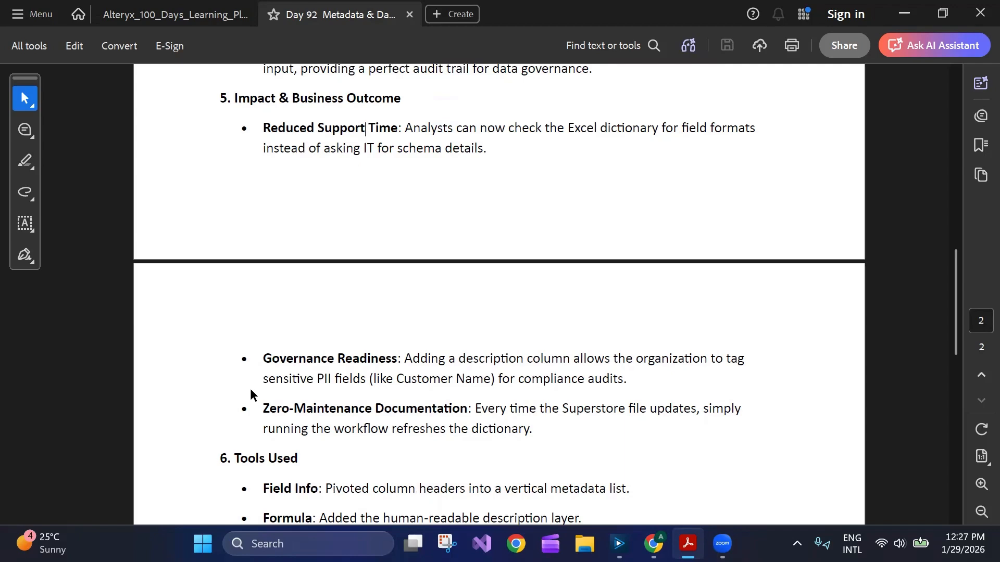
pyautogui.scroll(-4, 254, 411)
pyautogui.scroll(-3, 333, 417)
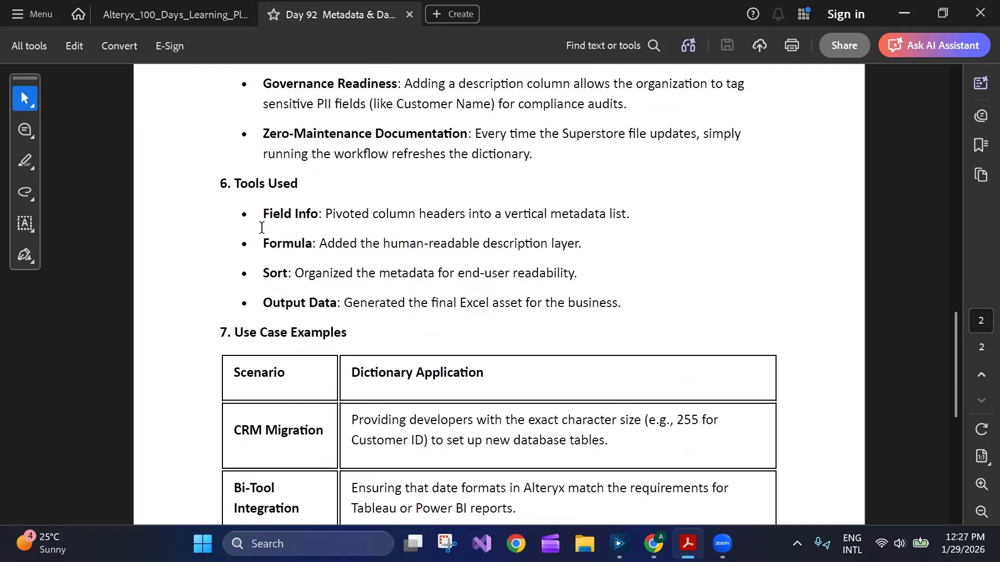
pyautogui.moveTo(264, 214); pyautogui.dragTo(319, 215)
pyautogui.click(271, 243)
# Read the Use Case Examples table, covering CRM Migration, Bi-Tool Integration and Project Handover.
pyautogui.scroll(-6, 312, 296)
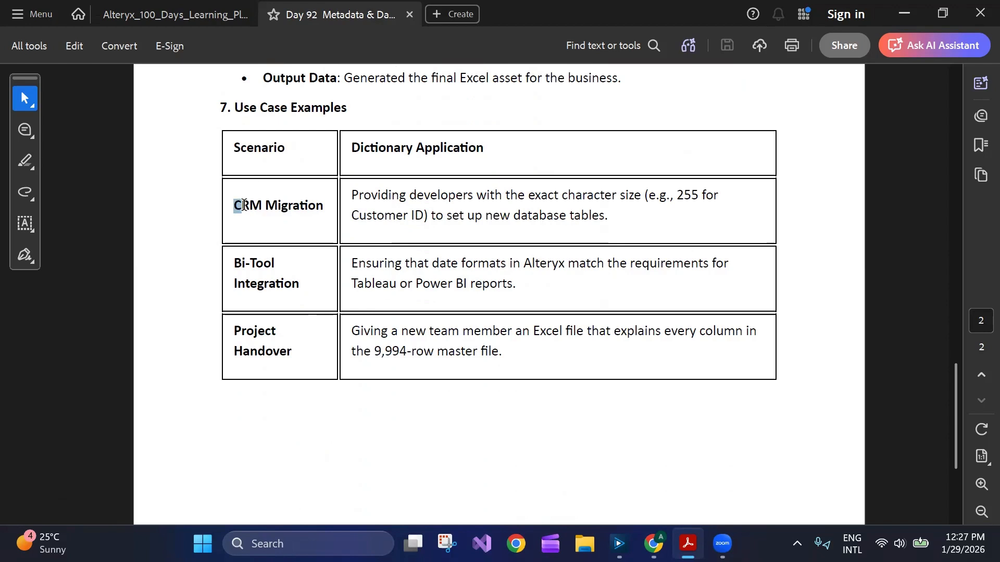
pyautogui.moveTo(233, 205); pyautogui.dragTo(323, 206)
pyautogui.click(265, 254)
pyautogui.scroll(-5, 280, 335)
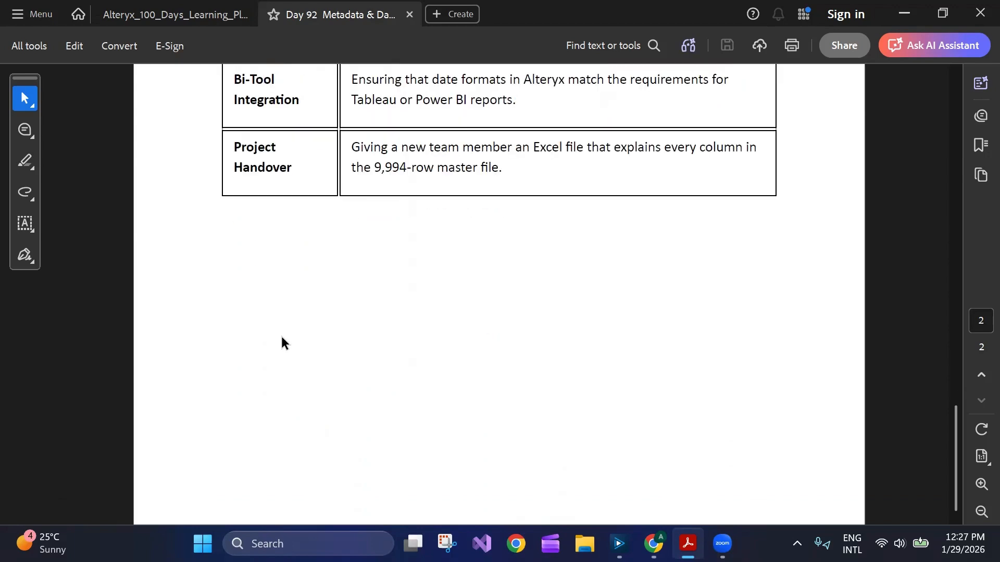
pyautogui.scroll(4, 280, 335)
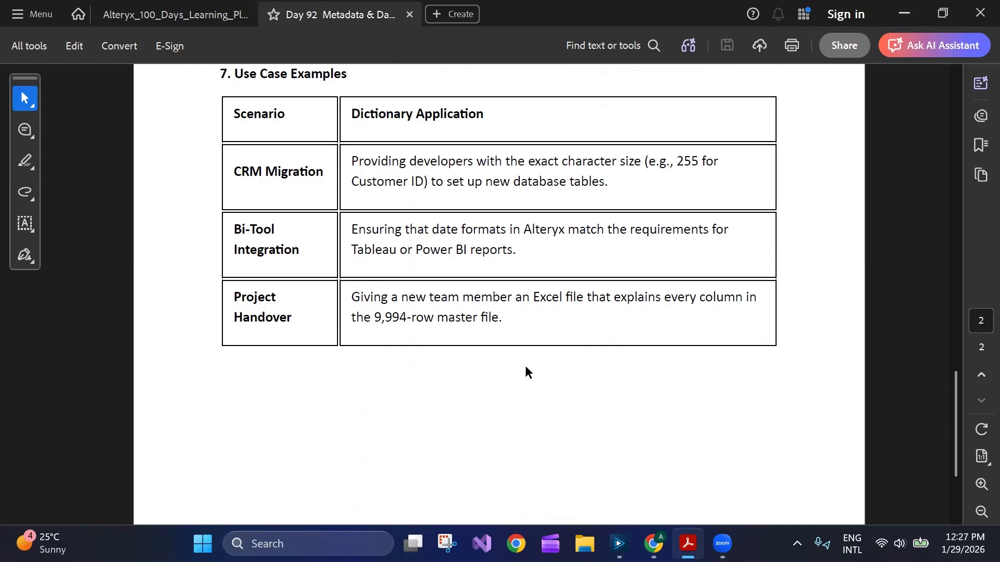
# Switch to Alteryx Designer and examine the workflow's comment, the Sample_SuperStore_new.xlsx input and the Field Info tool.
pyautogui.click(619, 544)
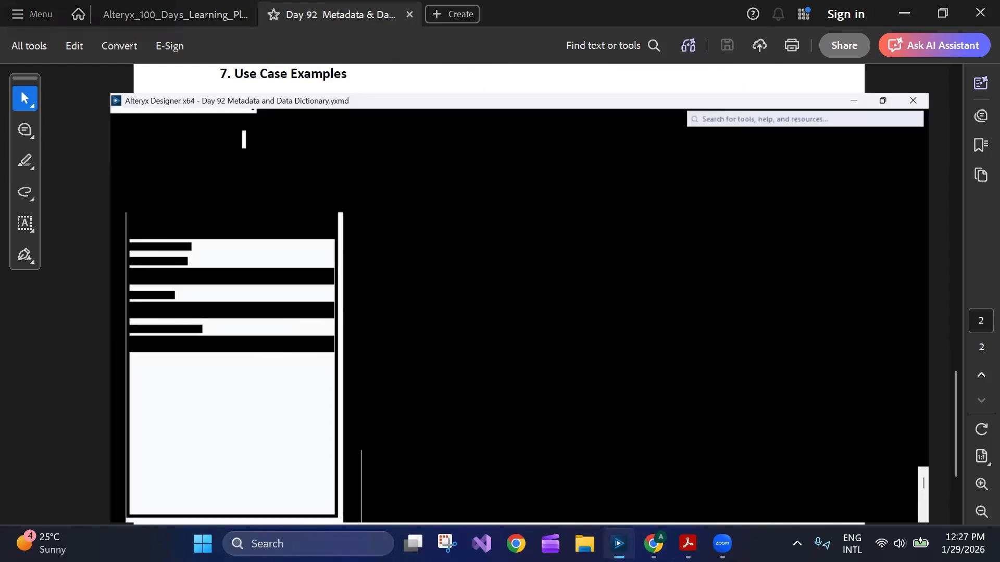
pyautogui.moveTo(414, 209); pyautogui.dragTo(405, 171)
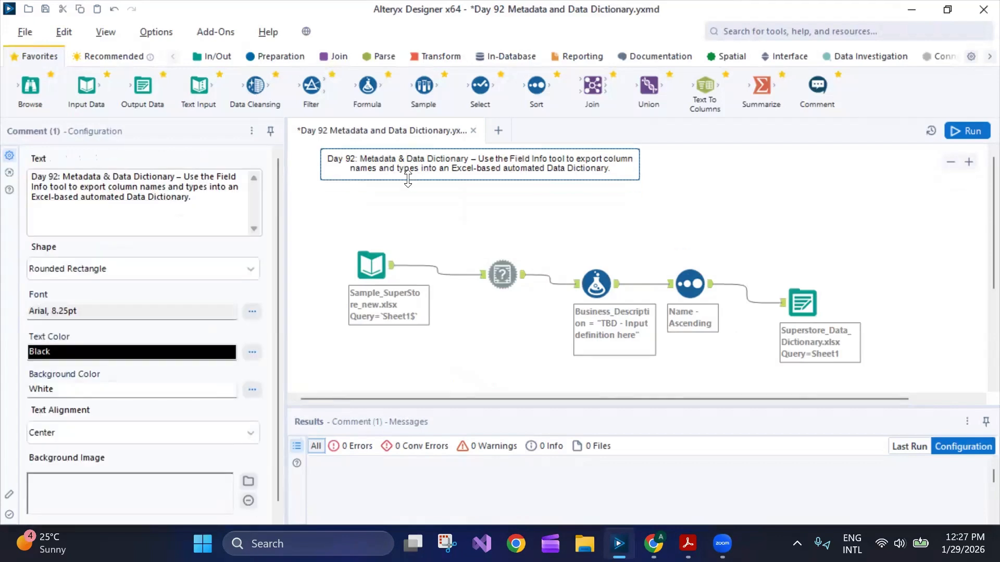
pyautogui.click(371, 268)
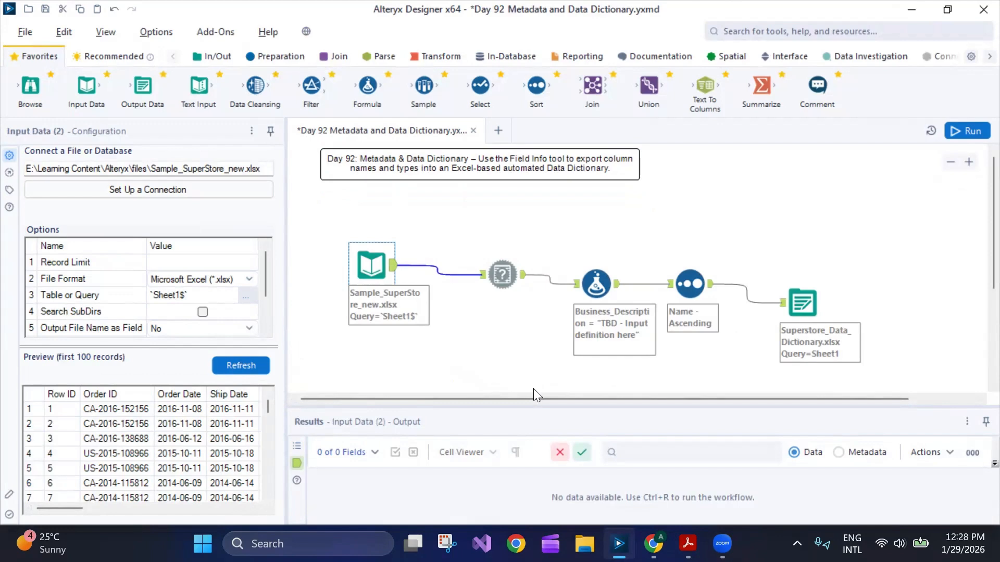
pyautogui.click(509, 285)
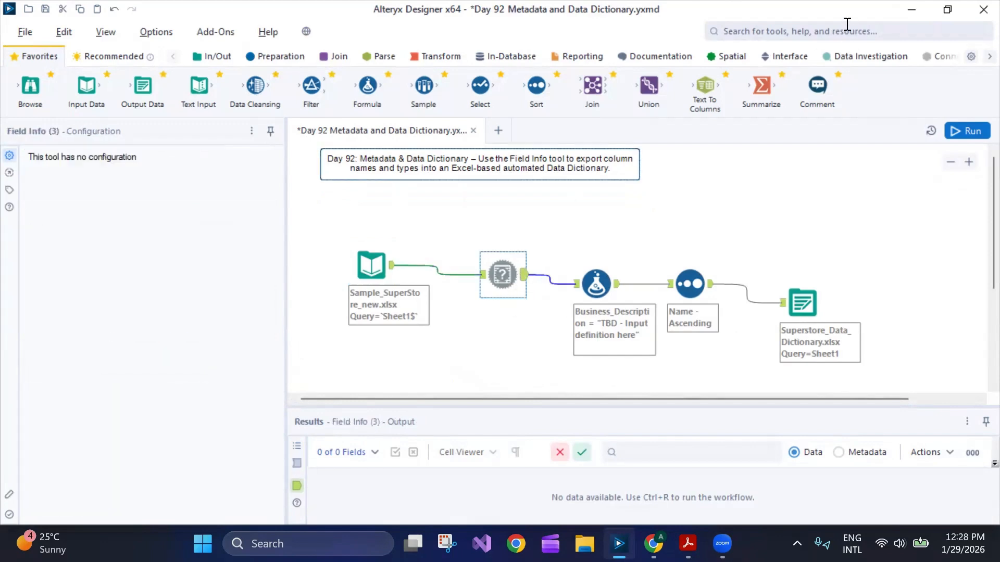
# Examine the Formula tool's Business_Description expression and the Sort tool's column and order settings.
pyautogui.click(597, 287)
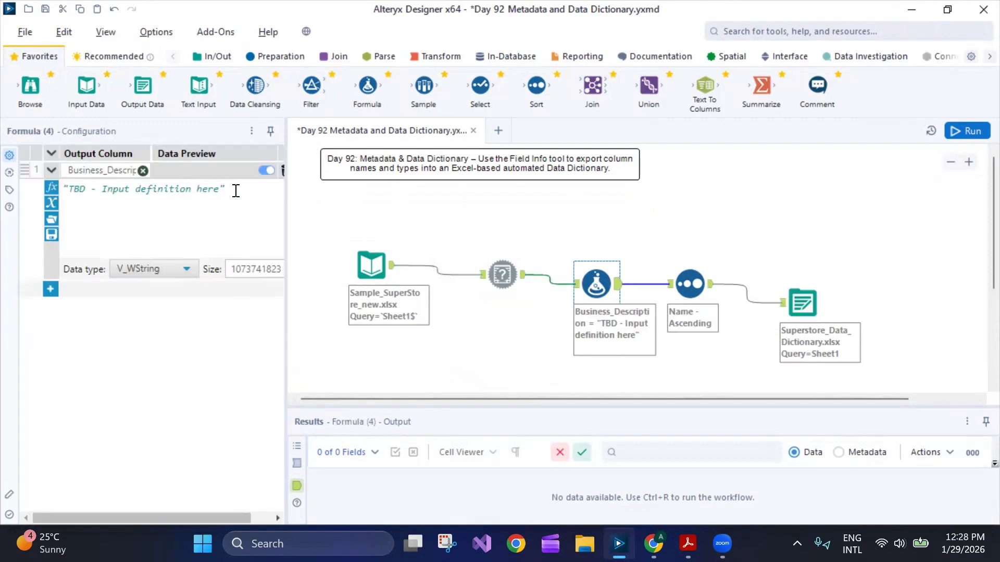
pyautogui.moveTo(236, 192); pyautogui.dragTo(61, 191)
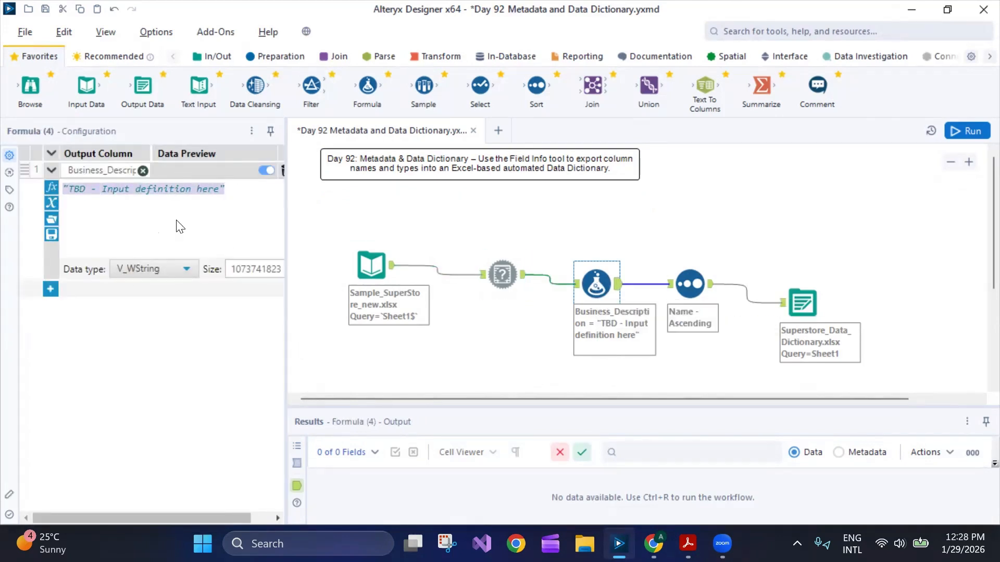
pyautogui.click(189, 215)
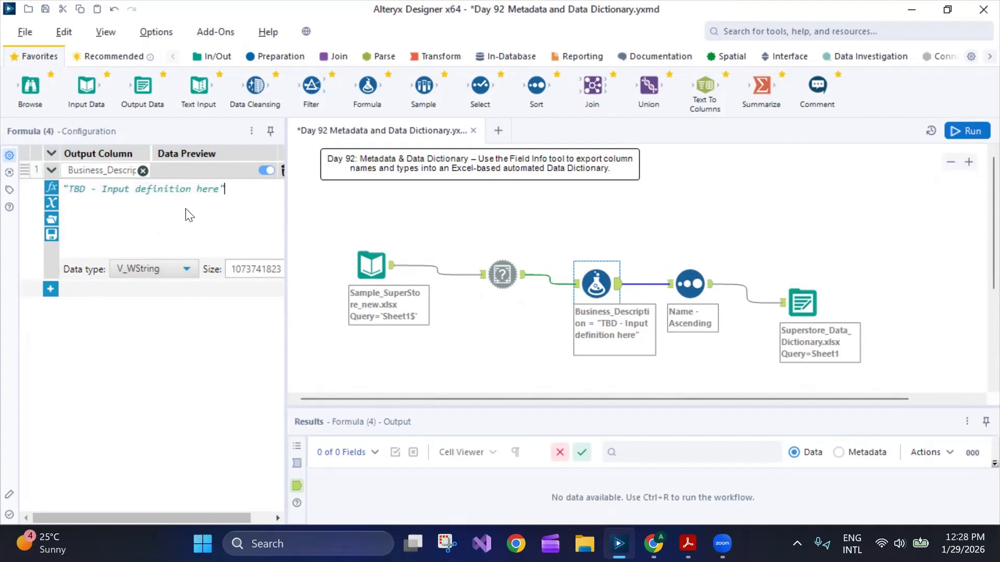
pyautogui.moveTo(242, 186); pyautogui.dragTo(52, 190)
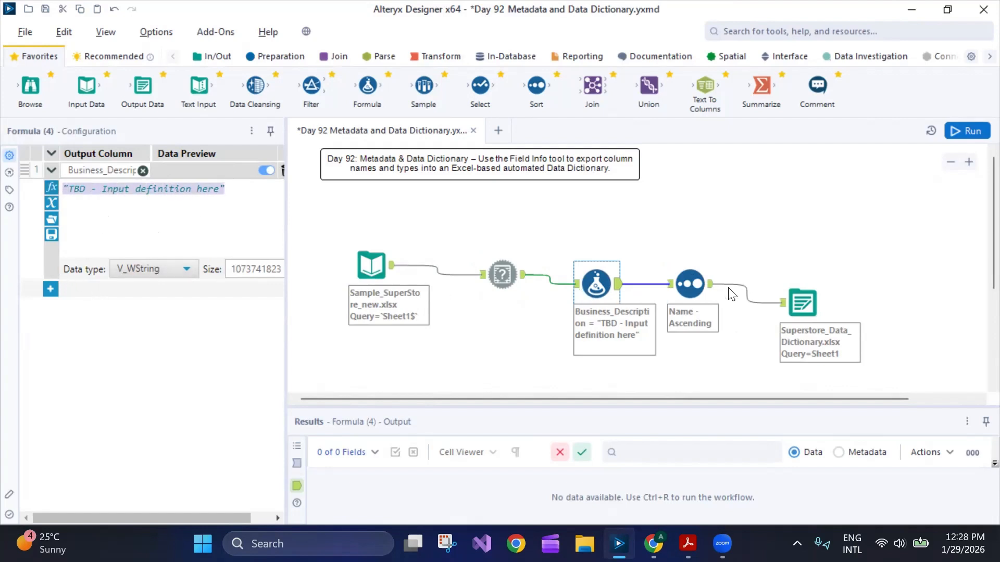
pyautogui.click(703, 294)
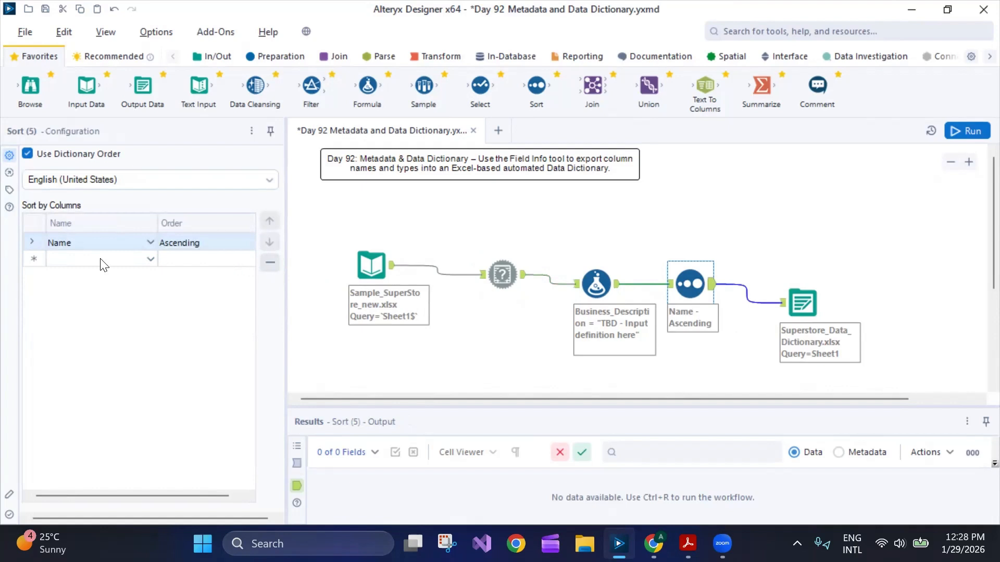
# Review the Output Data settings for Superstore_Data_Dictionary.xlsx in a widened configuration pane, and run the workflow.
pyautogui.click(804, 302)
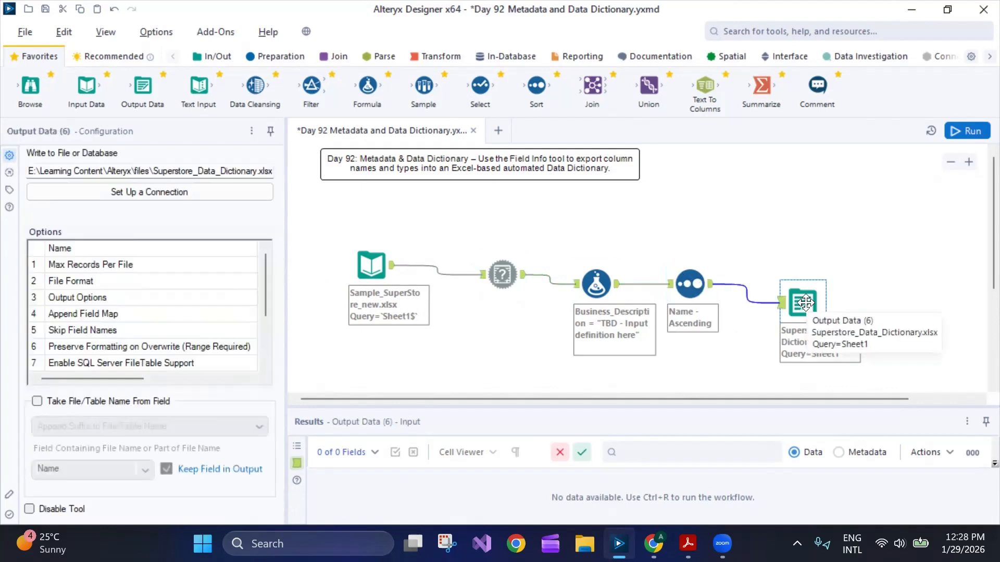
pyautogui.moveTo(288, 311); pyautogui.dragTo(361, 311)
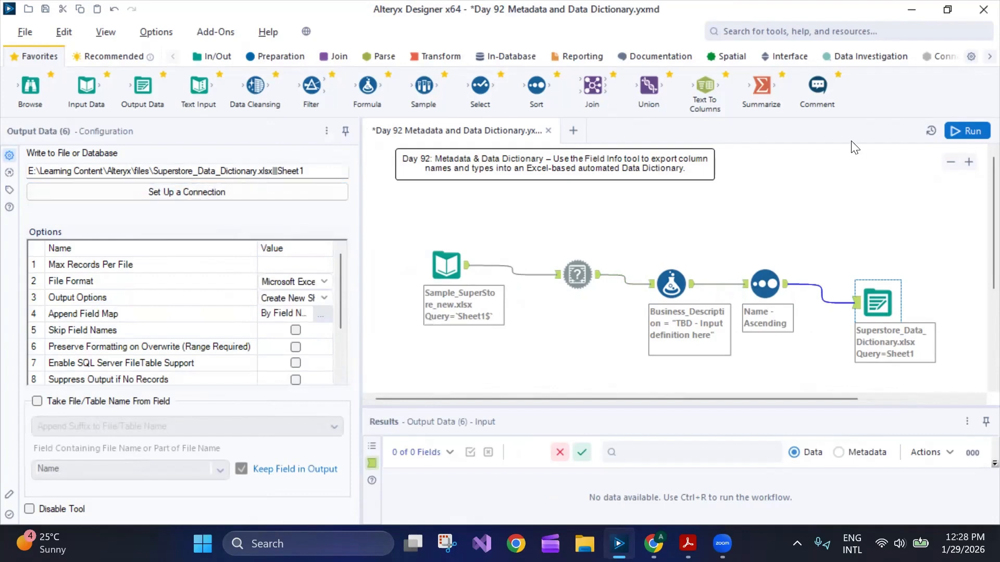
pyautogui.click(968, 132)
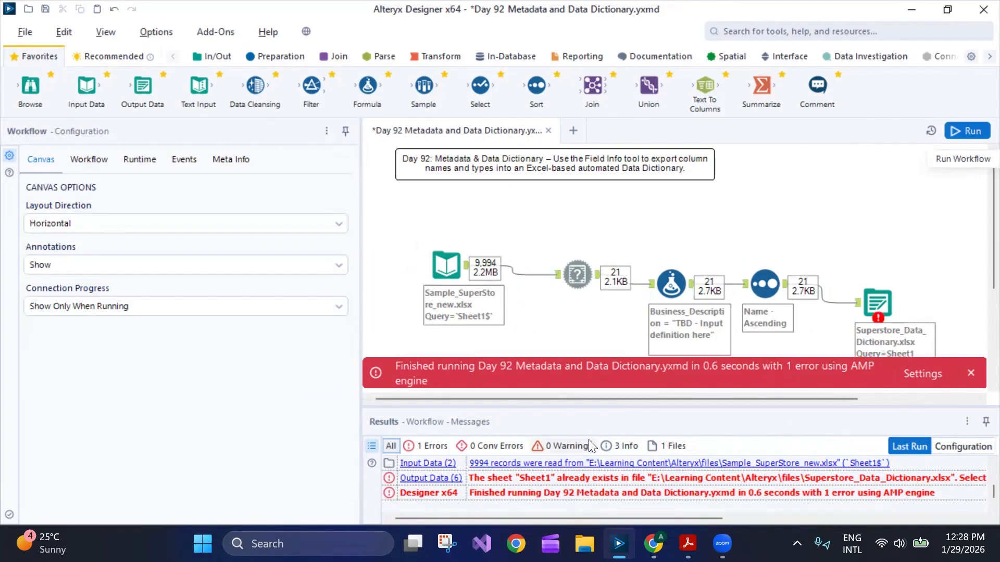
# Inspect the Field Info tool's output records in an enlarged results pane.
pyautogui.scroll(-1, 484, 270)
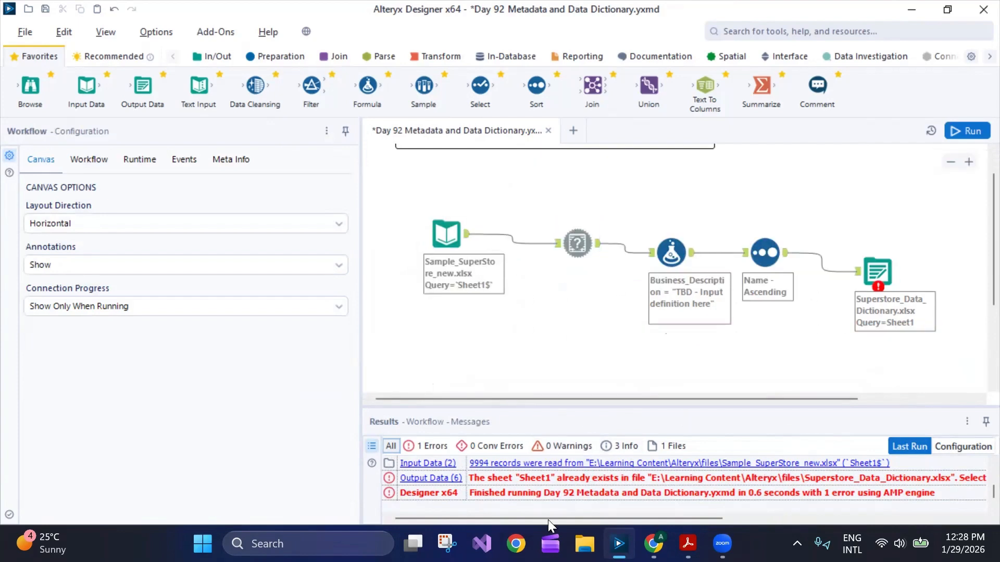
pyautogui.click(578, 239)
pyautogui.click(597, 245)
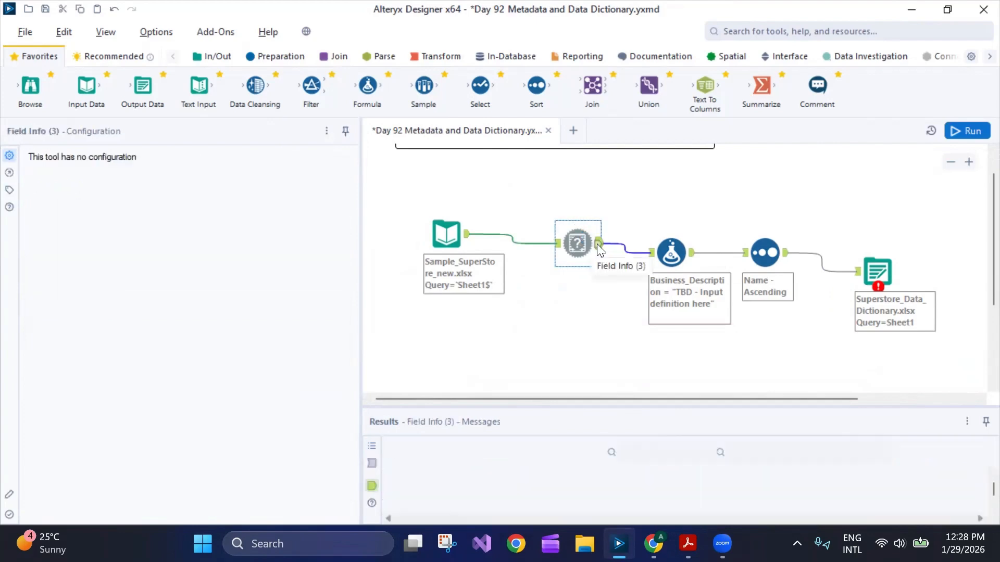
pyautogui.moveTo(643, 406); pyautogui.dragTo(643, 334)
pyautogui.moveTo(361, 342); pyautogui.dragTo(282, 342)
pyautogui.scroll(-5, 636, 453)
pyautogui.scroll(5, 616, 472)
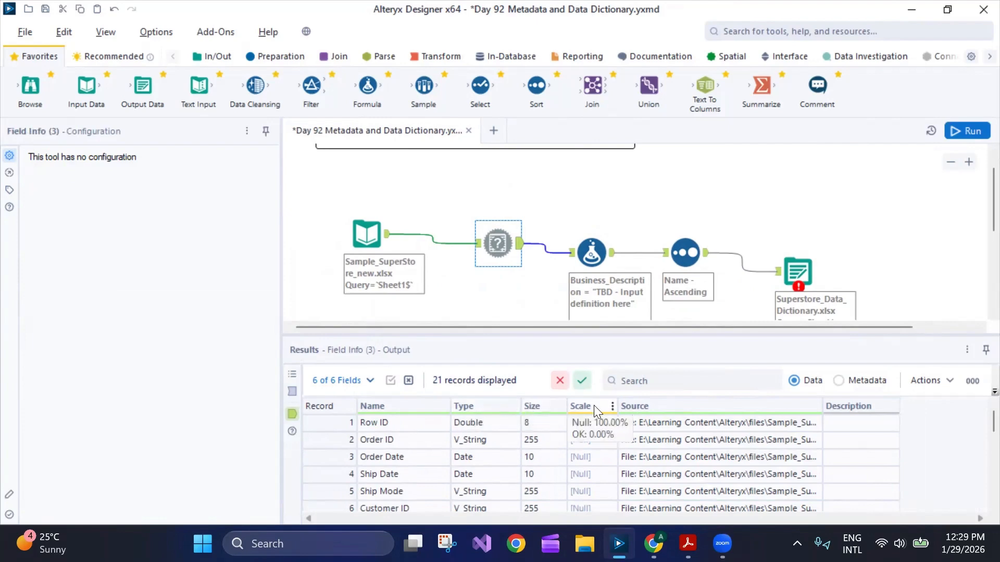
# Inspect the output records of the Formula and Sort tools, and read the Output Data tool's messages.
pyautogui.click(591, 253)
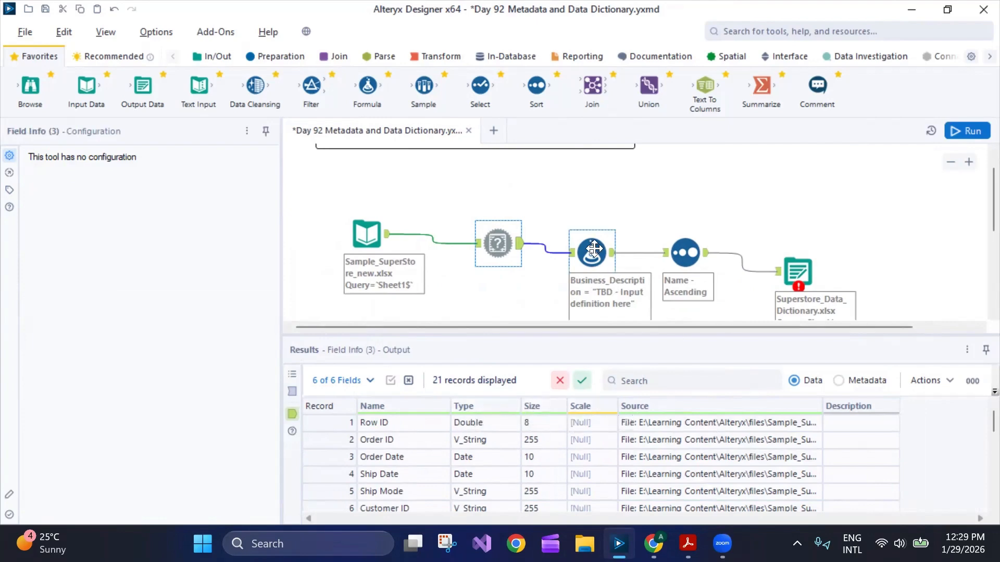
pyautogui.moveTo(859, 522); pyautogui.dragTo(942, 499)
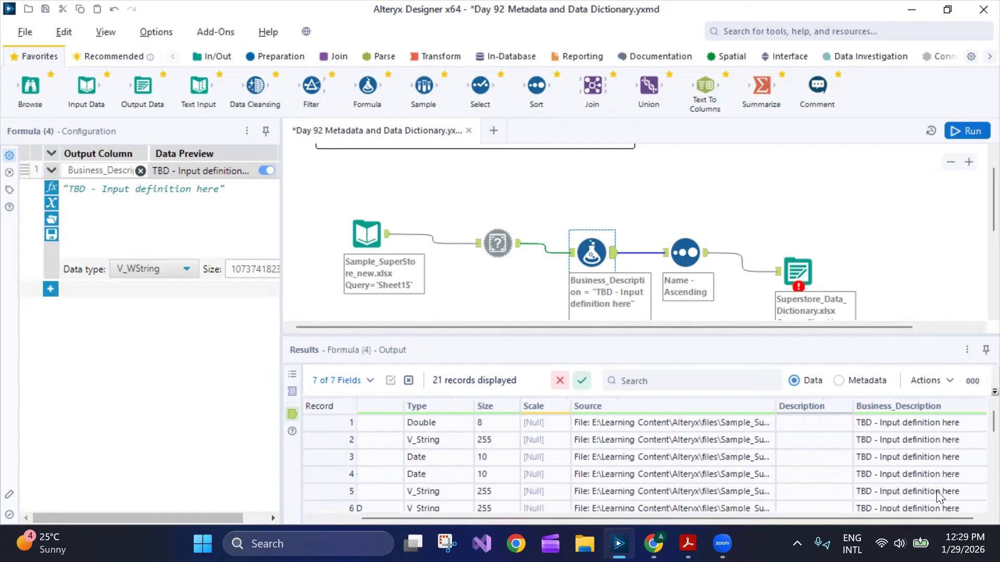
pyautogui.click(685, 253)
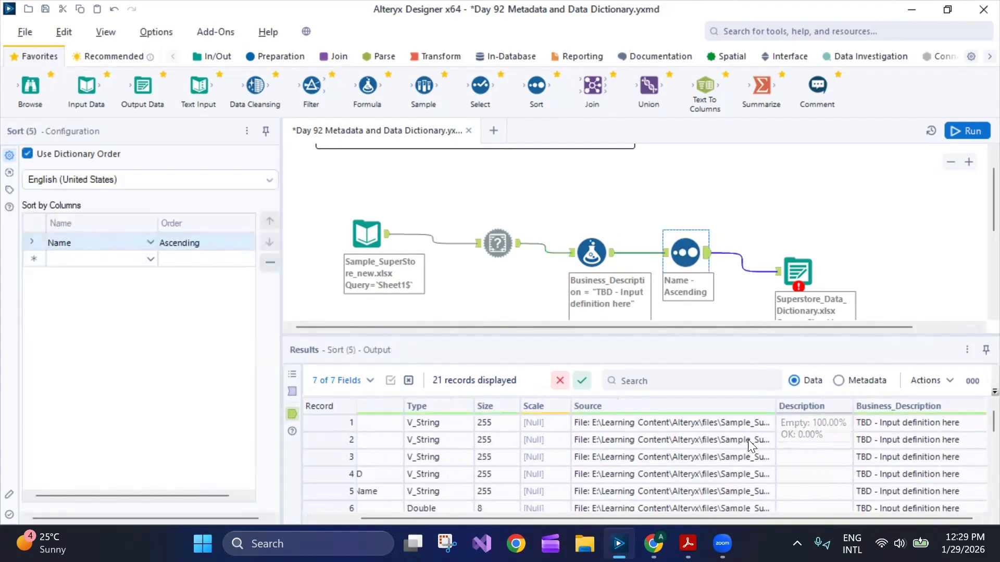
pyautogui.moveTo(524, 519); pyautogui.dragTo(478, 520)
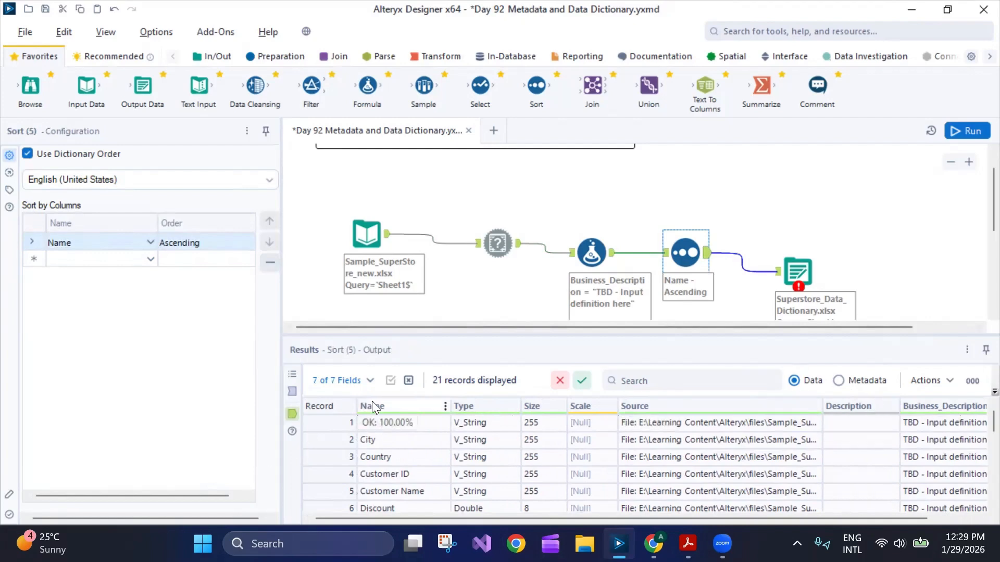
pyautogui.click(797, 271)
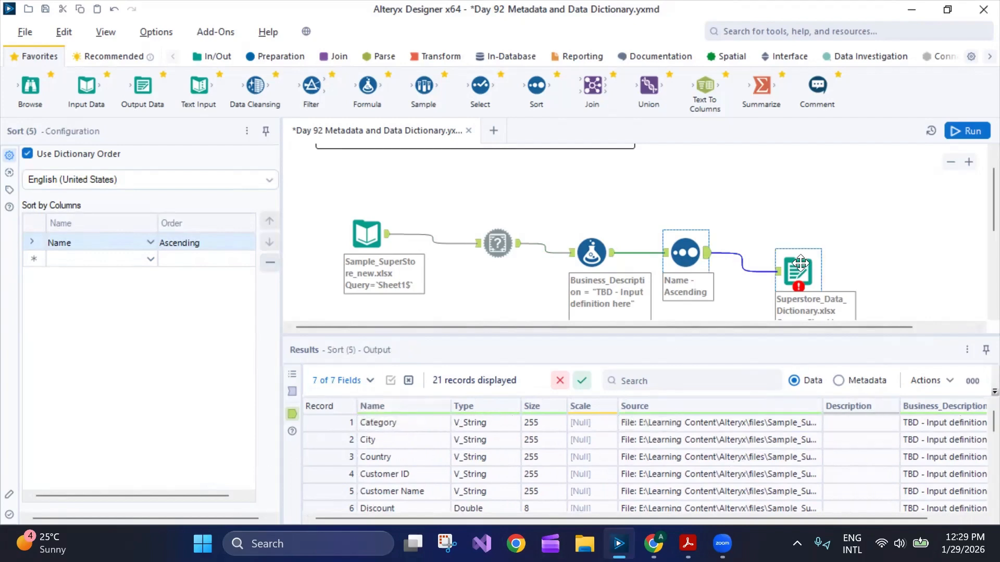
pyautogui.click(292, 374)
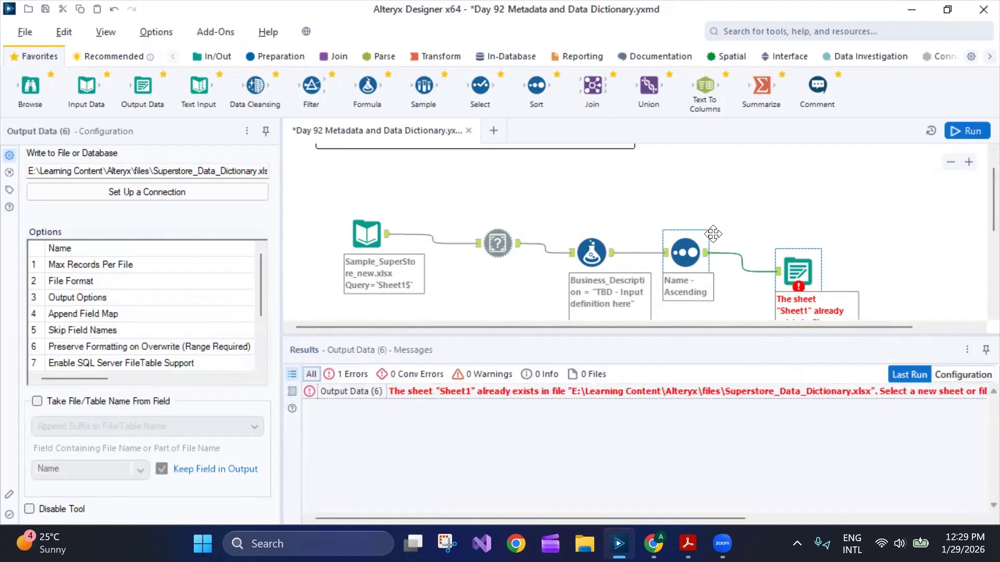
# Open Sample_SuperStore_new.xlsx from the run messages, look across its header row in Excel, and return to Alteryx Designer.
pyautogui.click(825, 192)
pyautogui.click(662, 452)
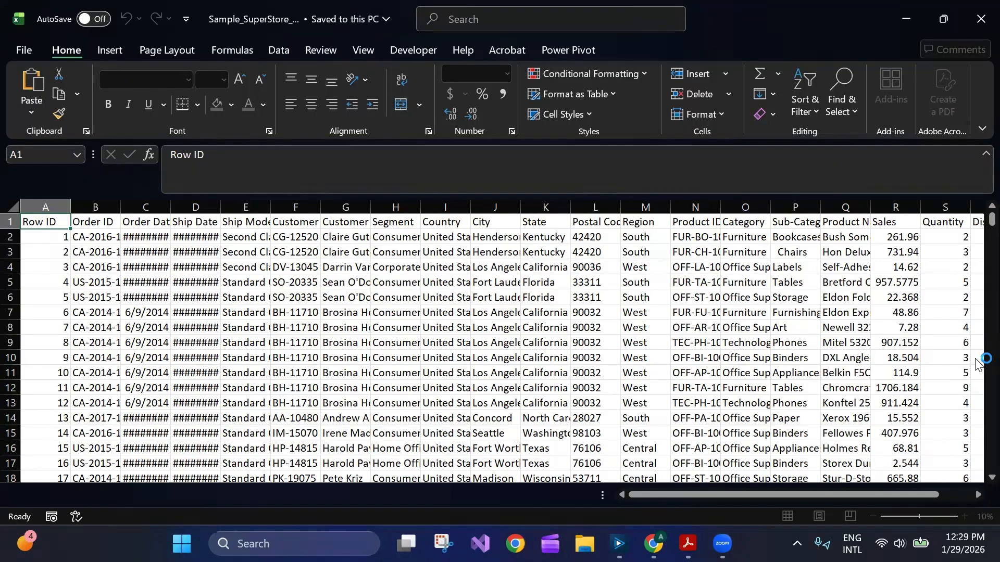
pyautogui.click(369, 223)
pyautogui.hotkey('ctrl', 'Right')
pyautogui.hotkey('ctrl', 'Left')
pyautogui.hotkey('ctrl', 'Right')
pyautogui.press('Right')
pyautogui.press('Right')
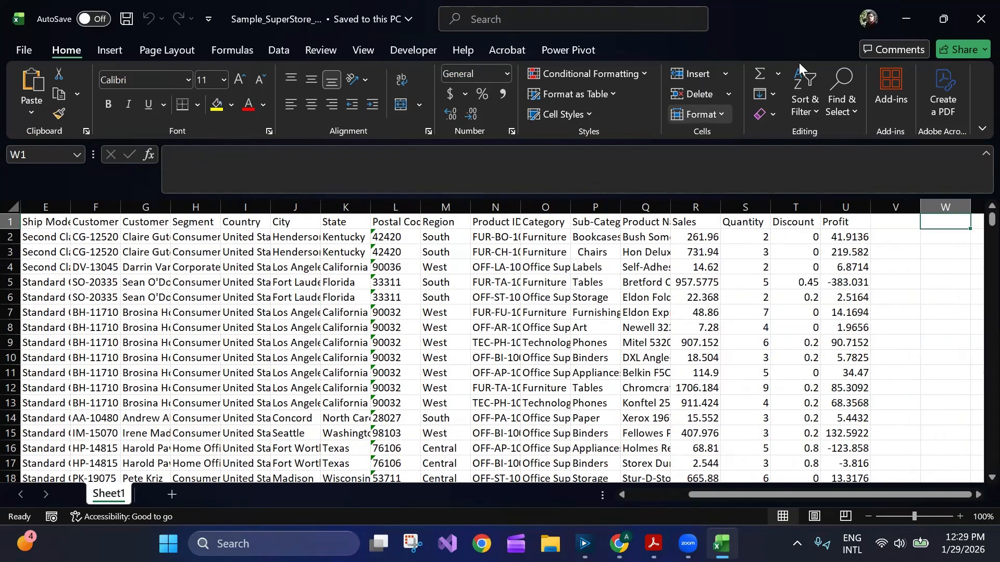
pyautogui.hotkey('alt', 'Tab')
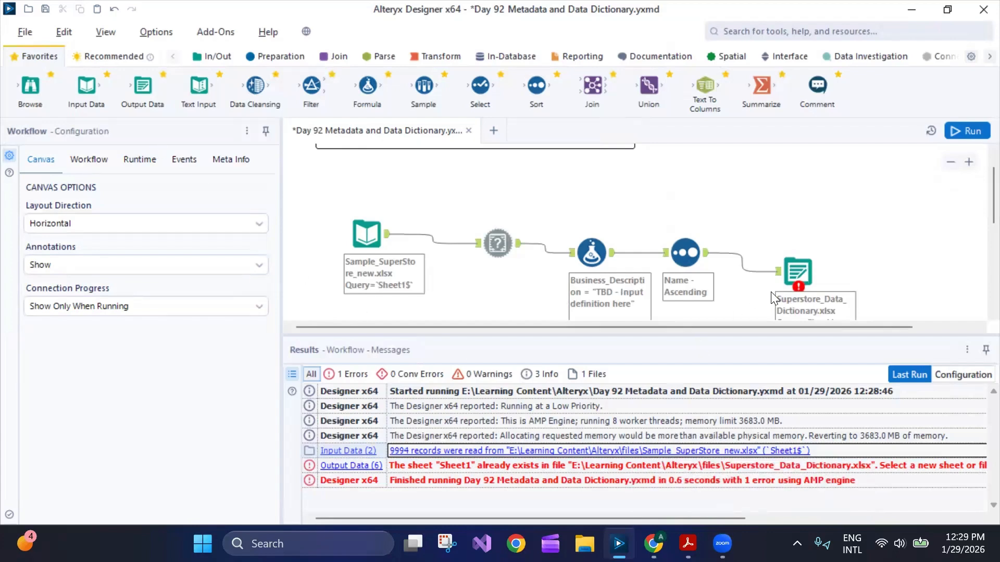
# Copy the Output Data tool's file path and try to open it through the Windows Run dialog.
pyautogui.click(796, 276)
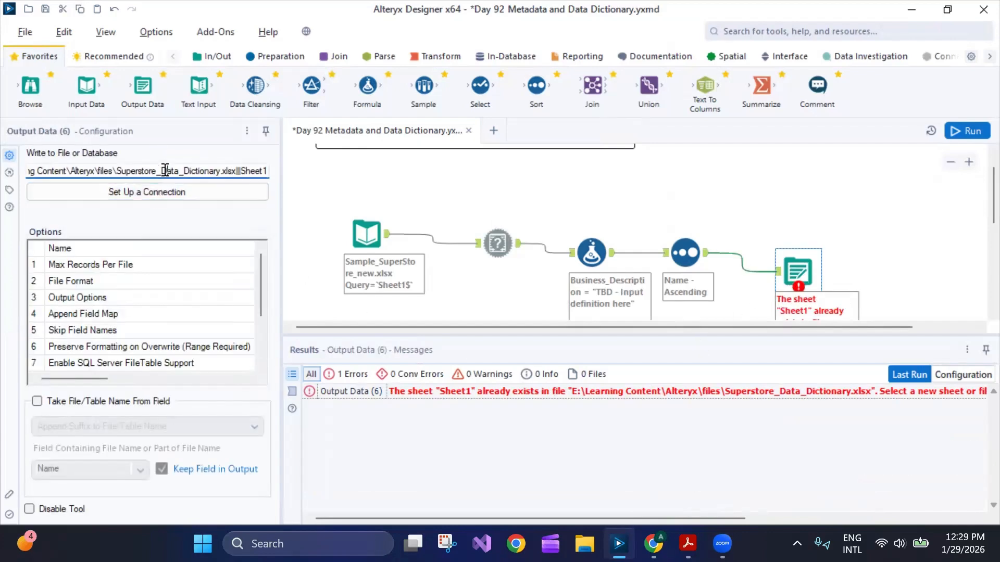
pyautogui.hotkey('ctrl', 'a')
pyautogui.hotkey('ctrl', 'c')
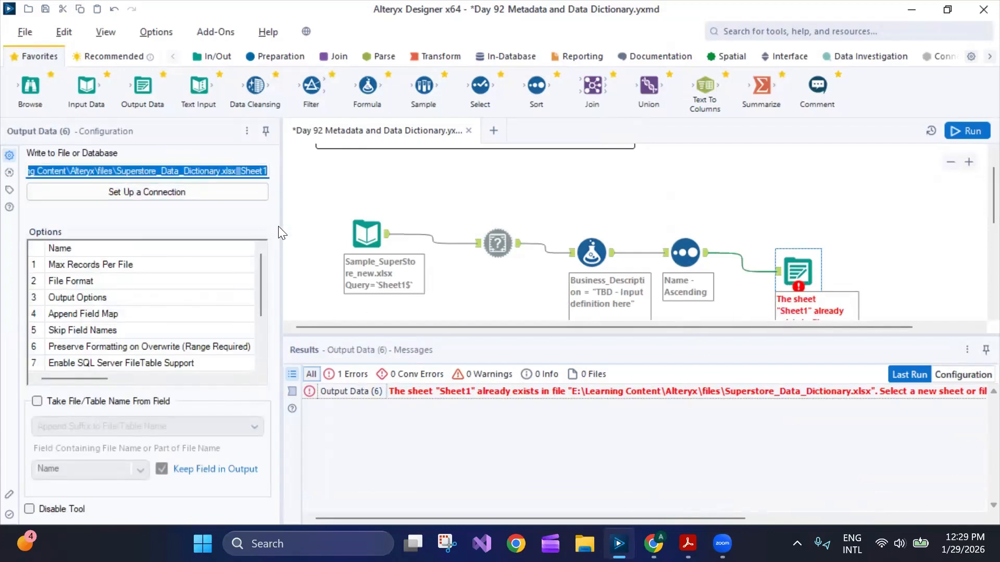
pyautogui.press('super')
pyautogui.write('run')
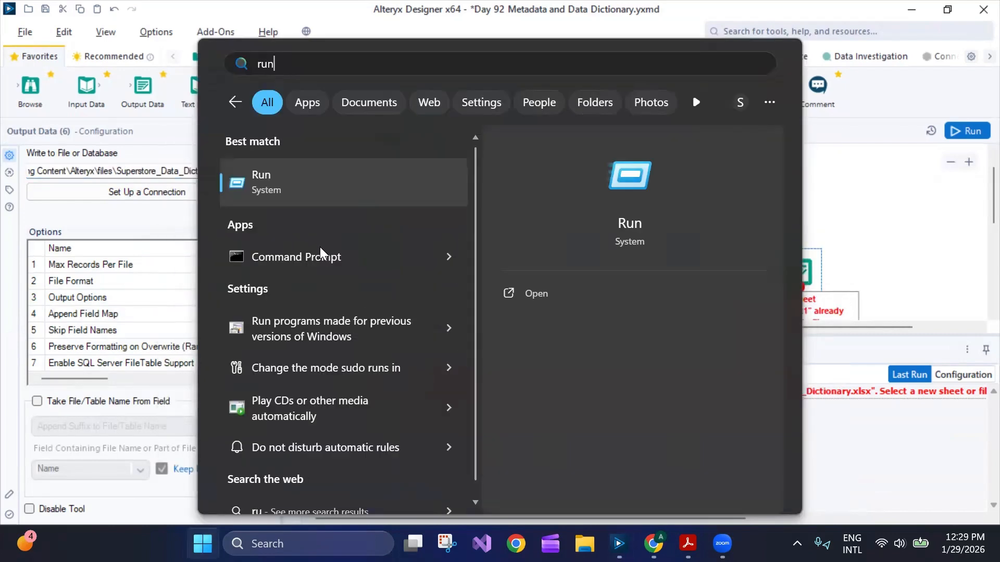
pyautogui.press('Return')
pyautogui.hotkey('ctrl', 'v')
pyautogui.press('Return')
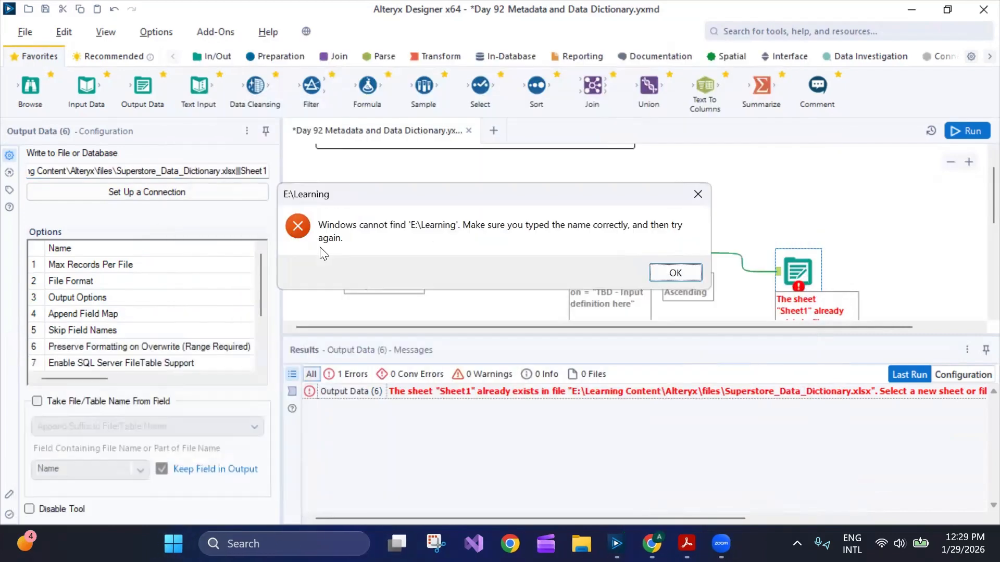
pyautogui.click(658, 279)
# Clear the Output Data path and reconnect it to the Microsoft Excel file Superstore_Data_Dictionary.xlsx in the files folder, accepting its replacement.
pyautogui.click(234, 171)
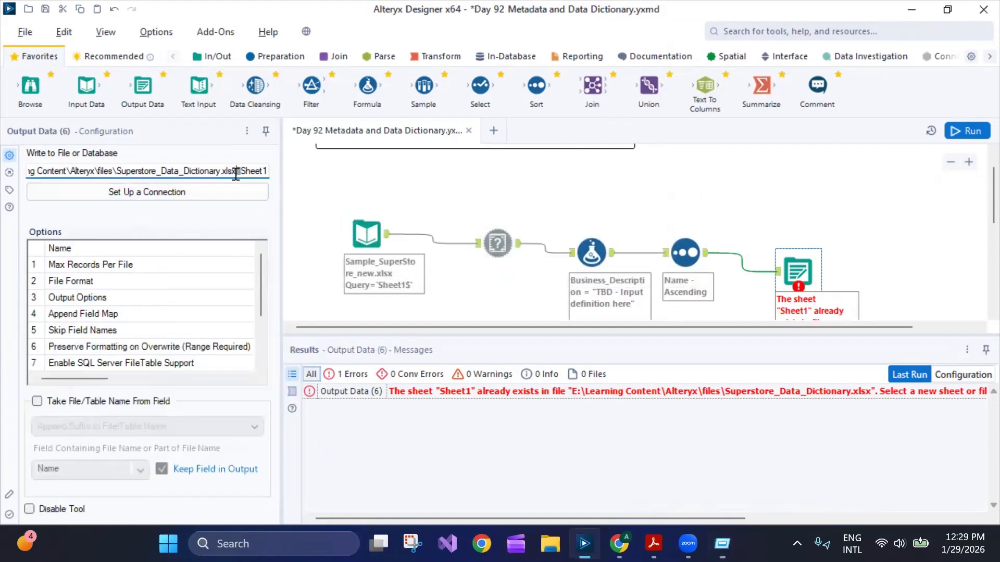
pyautogui.moveTo(119, 171); pyautogui.dragTo(282, 165)
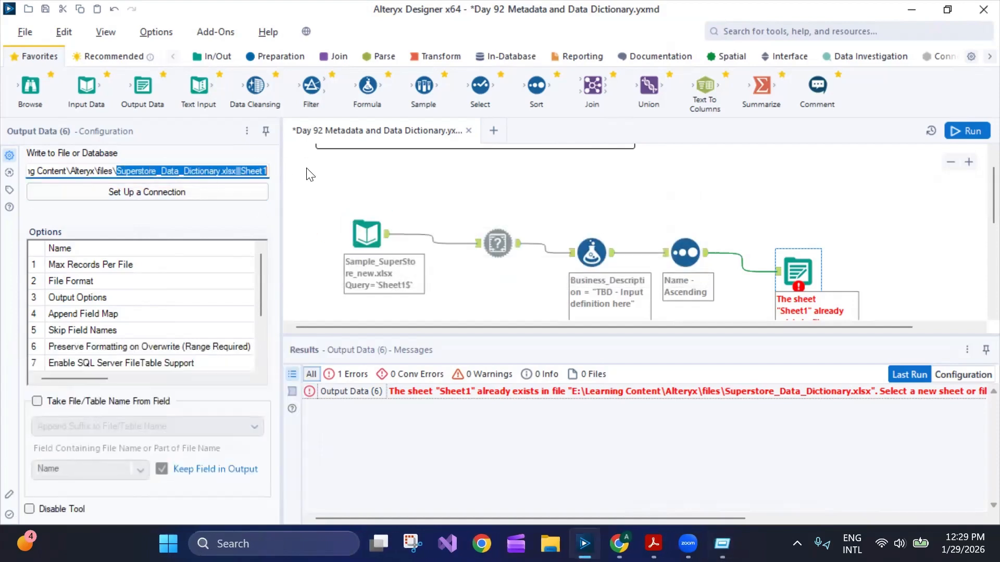
pyautogui.press('BackSpace')
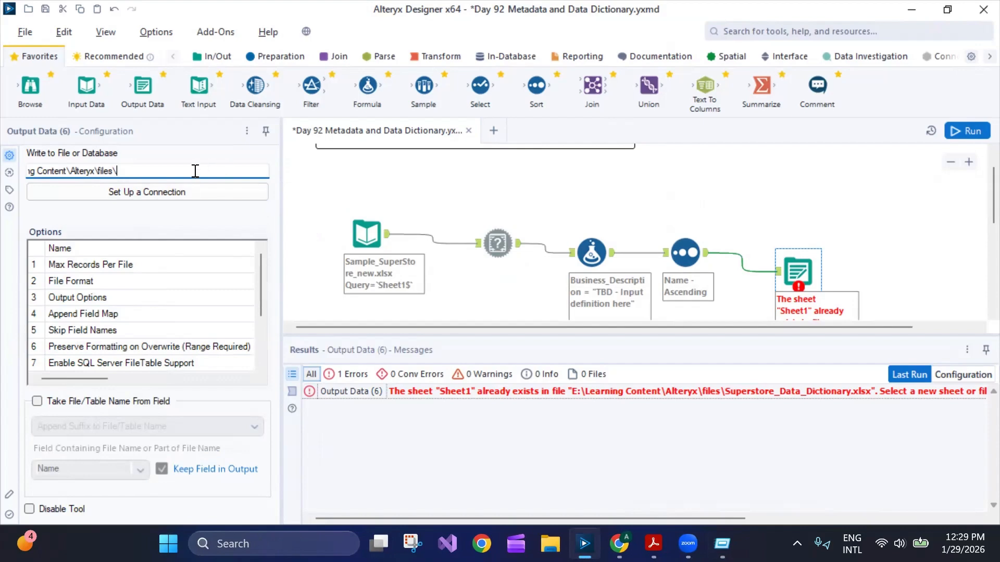
pyautogui.hotkey('ctrl', 'a')
pyautogui.click(231, 194)
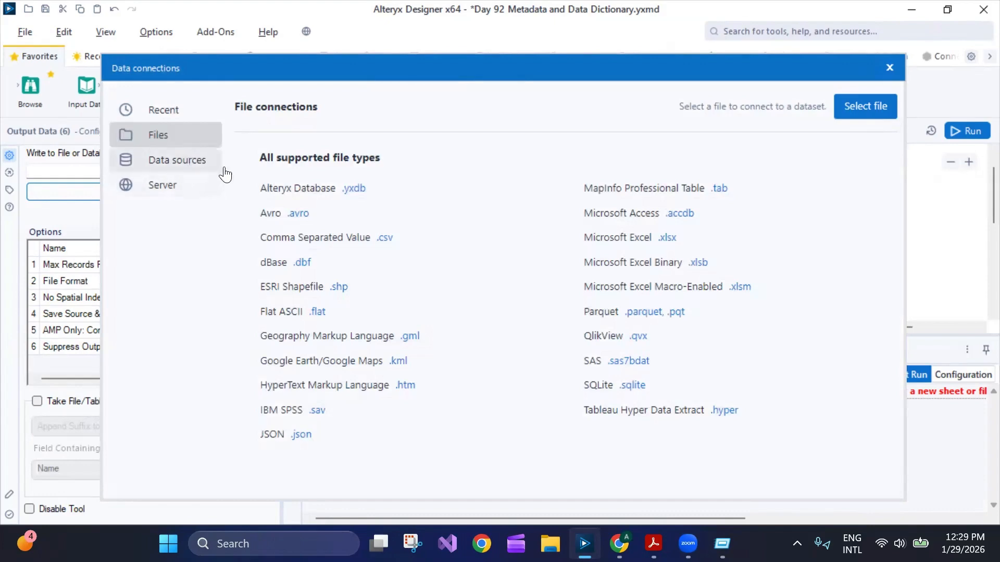
pyautogui.click(671, 238)
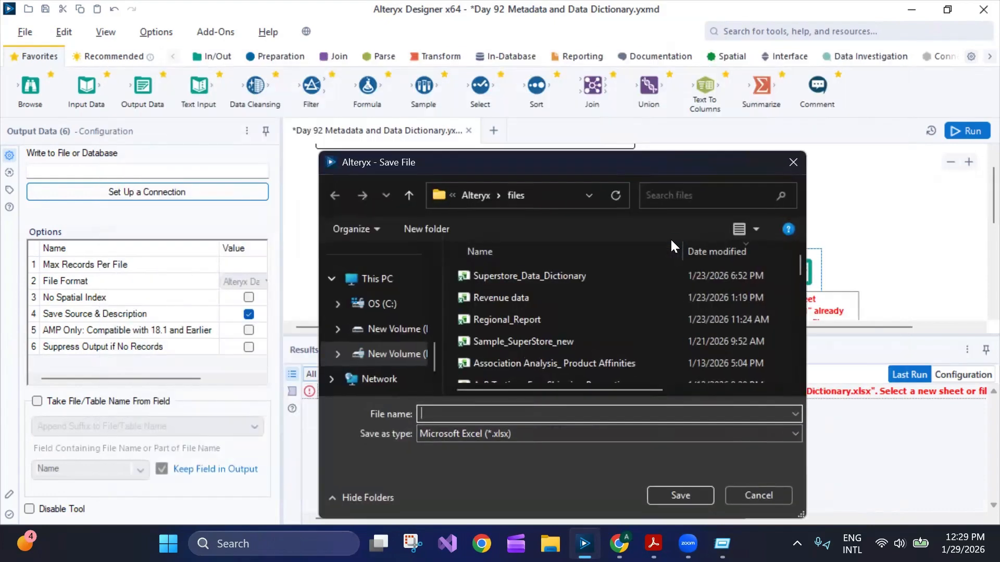
pyautogui.click(564, 281)
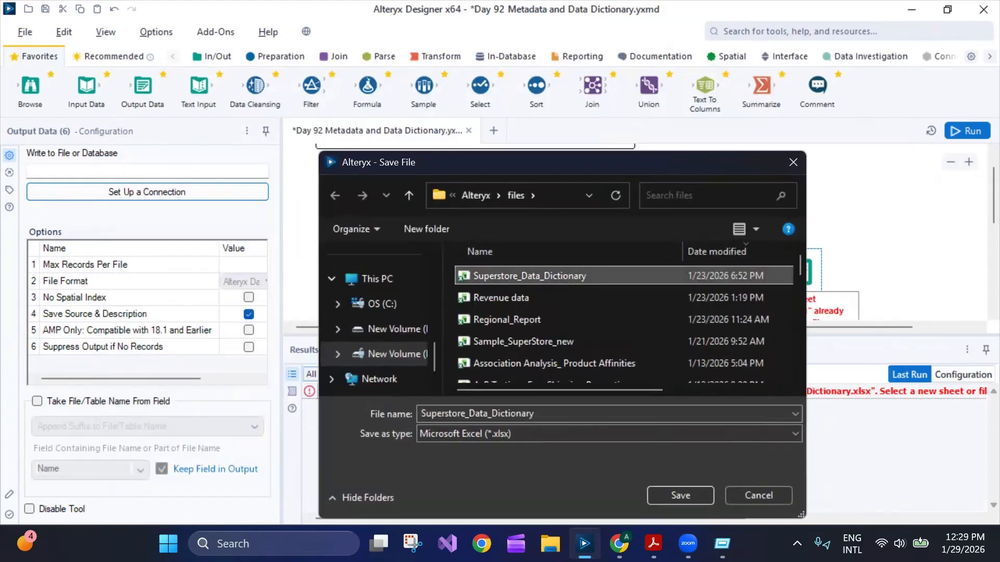
pyautogui.click(691, 498)
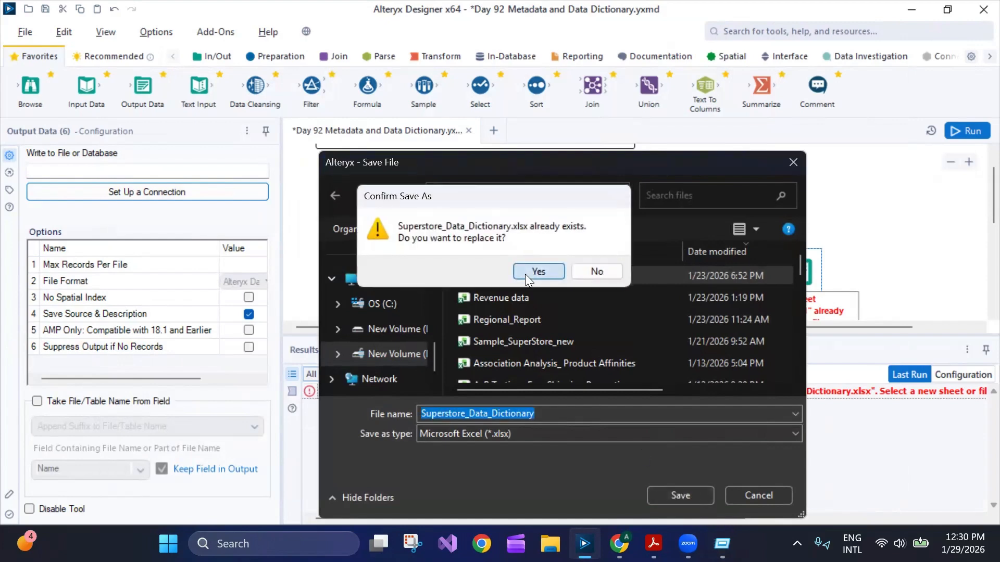
pyautogui.click(561, 269)
pyautogui.click(661, 362)
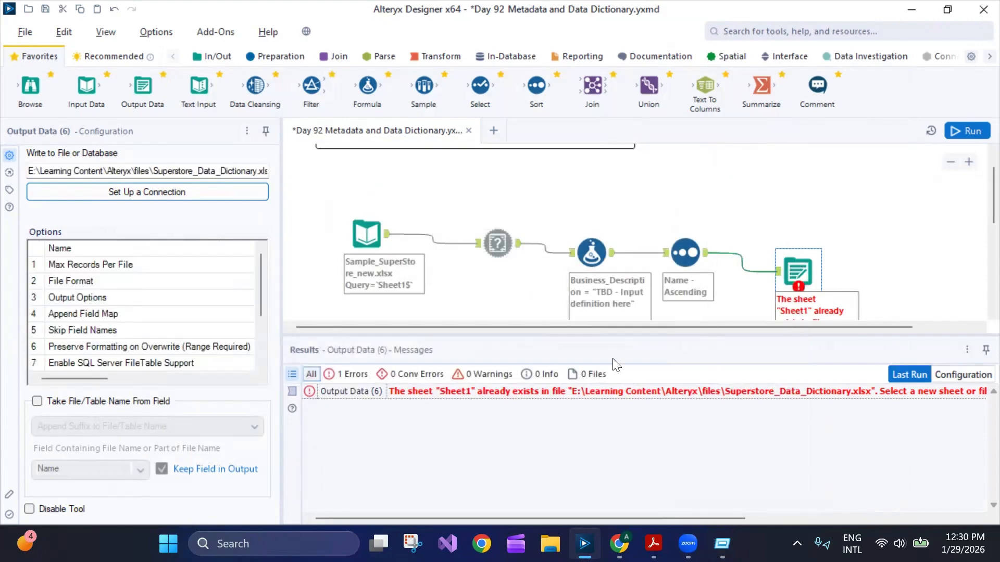
# Run the workflow again, view the input workbook linked in the run messages, and return to Alteryx Designer.
pyautogui.click(966, 130)
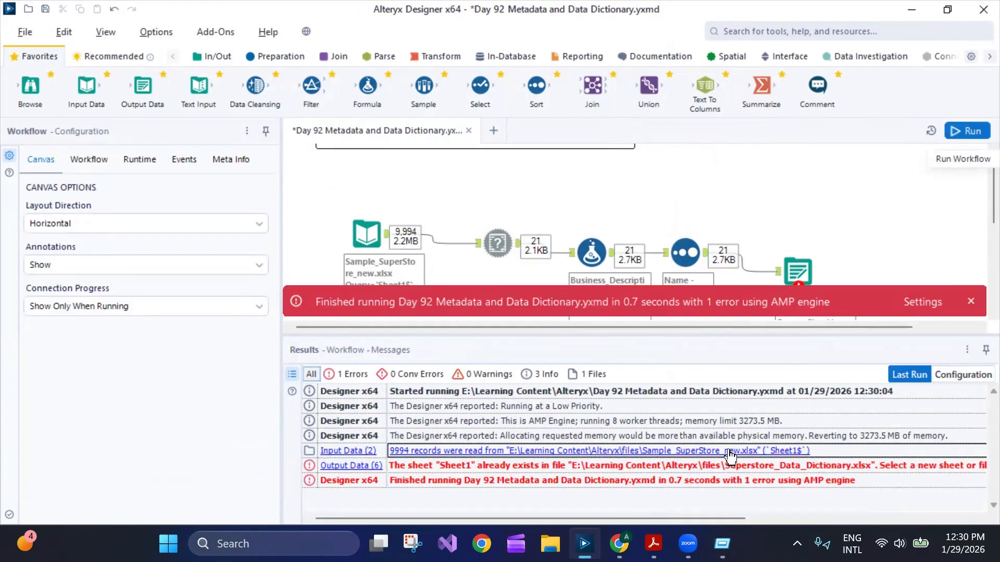
pyautogui.click(730, 452)
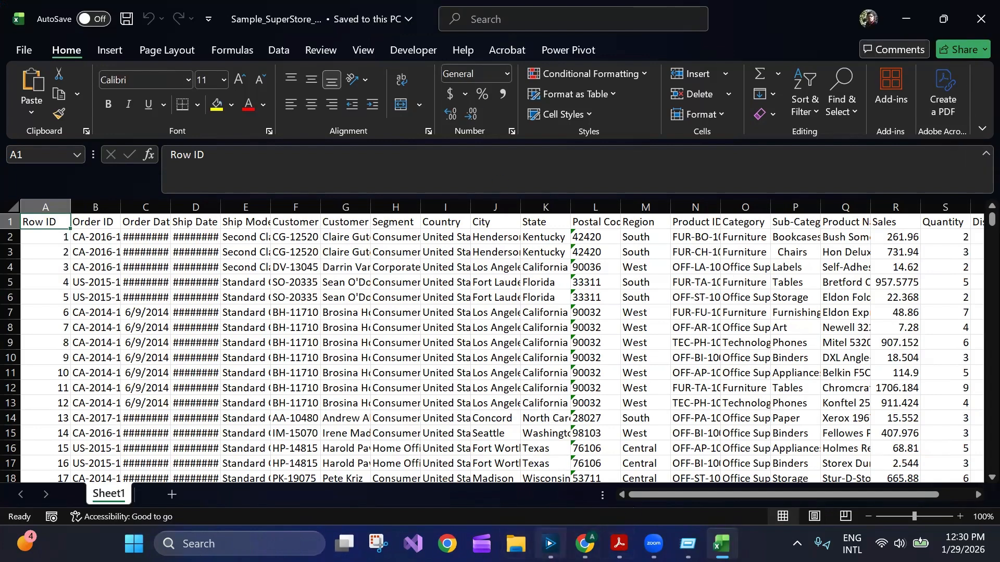
pyautogui.click(550, 544)
# Check the Output Data tool's full file path and option values in a widened configuration pane.
pyautogui.click(797, 269)
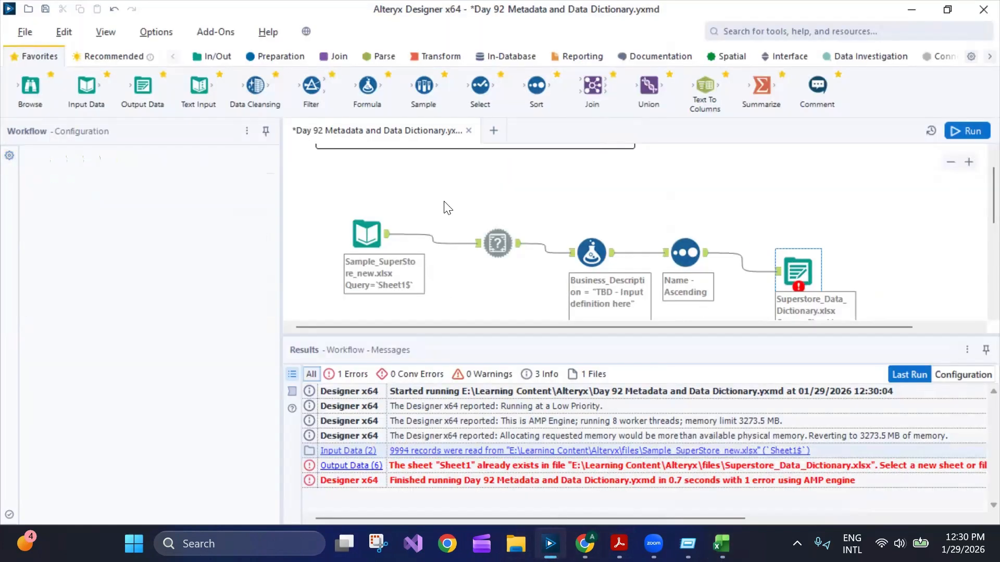
pyautogui.click(198, 171)
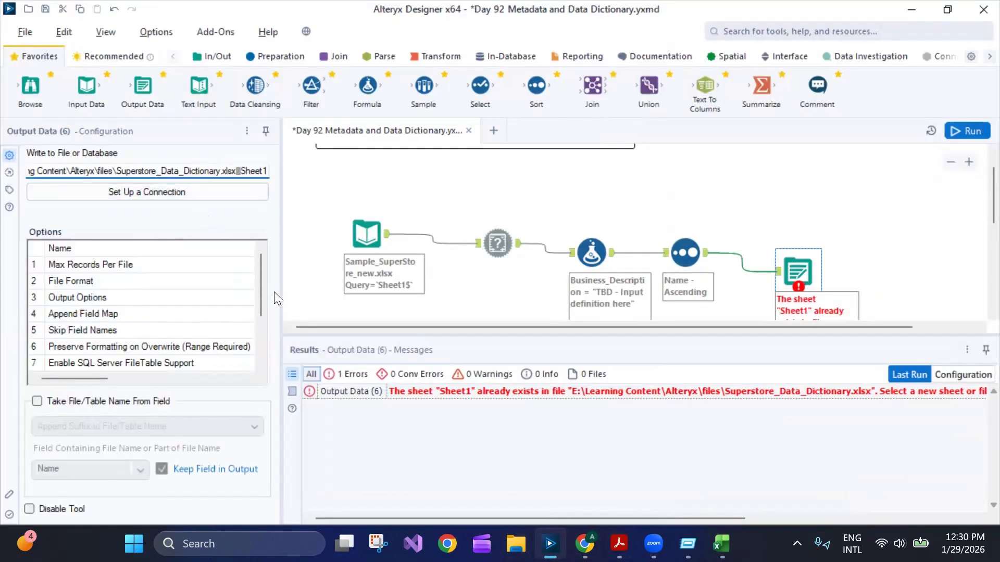
pyautogui.moveTo(282, 295); pyautogui.dragTo(399, 294)
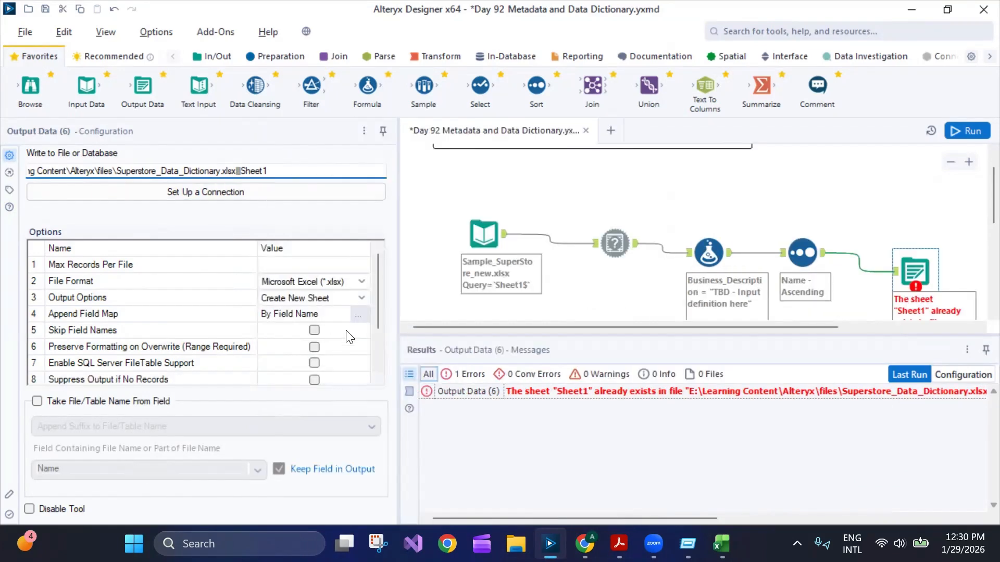
pyautogui.moveTo(276, 171); pyautogui.dragTo(8, 172)
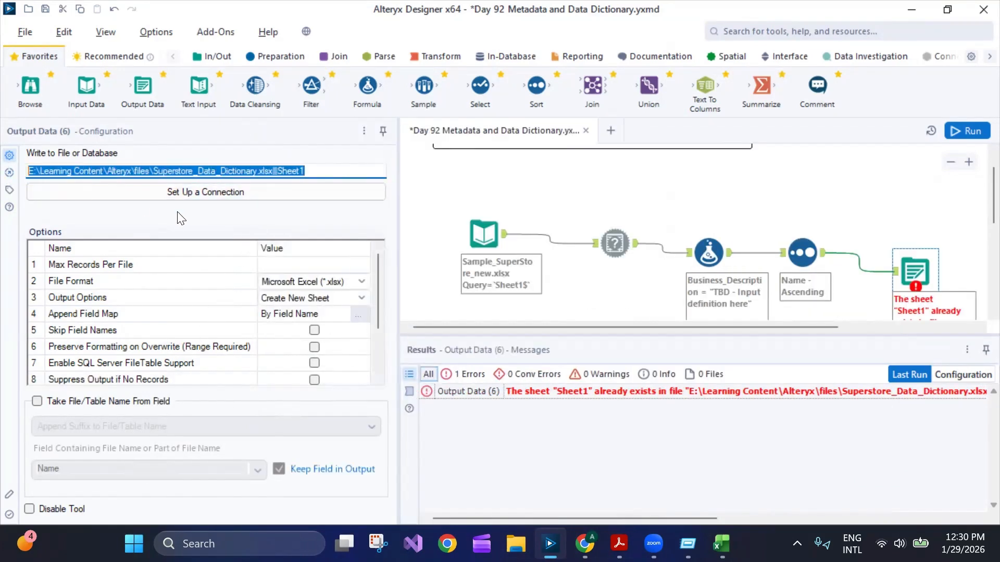
pyautogui.click(281, 171)
pyautogui.moveTo(271, 171); pyautogui.dragTo(13, 172)
# Open Superstore_Data_Dictionary in Excel from the files folder and widen its Name, Type, Size and Source columns.
pyautogui.rightClick(516, 544)
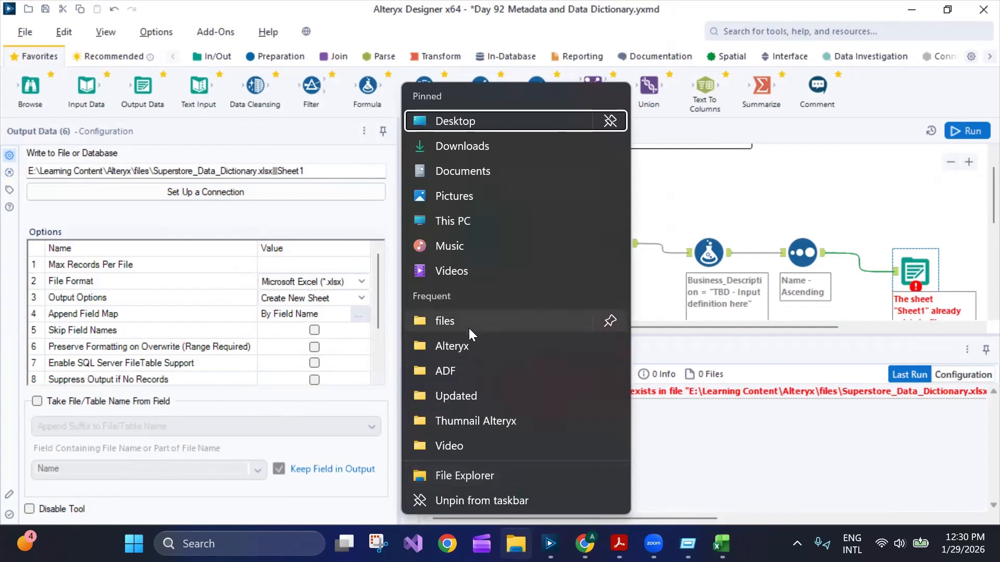
pyautogui.click(469, 323)
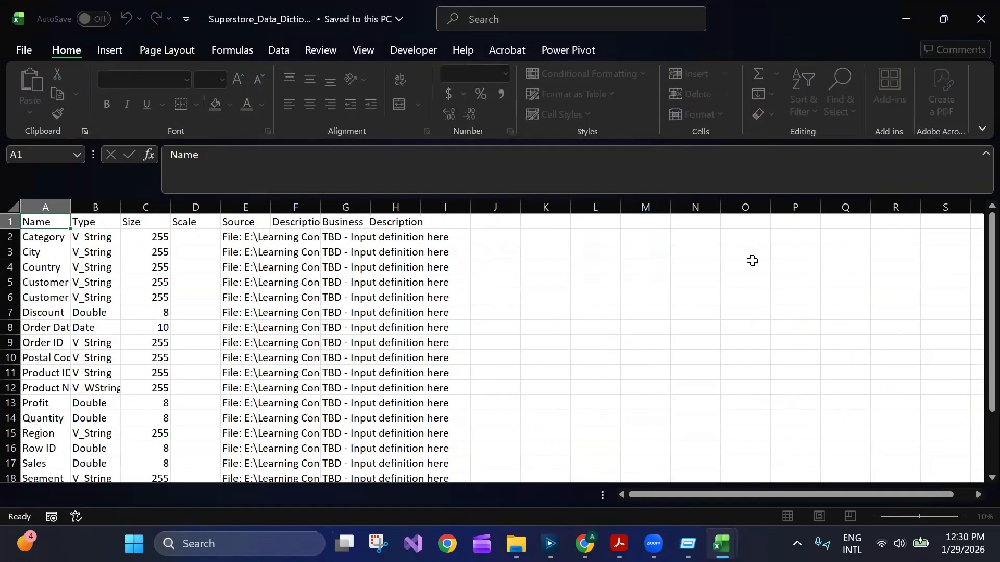
pyautogui.moveTo(70, 207); pyautogui.dragTo(228, 203)
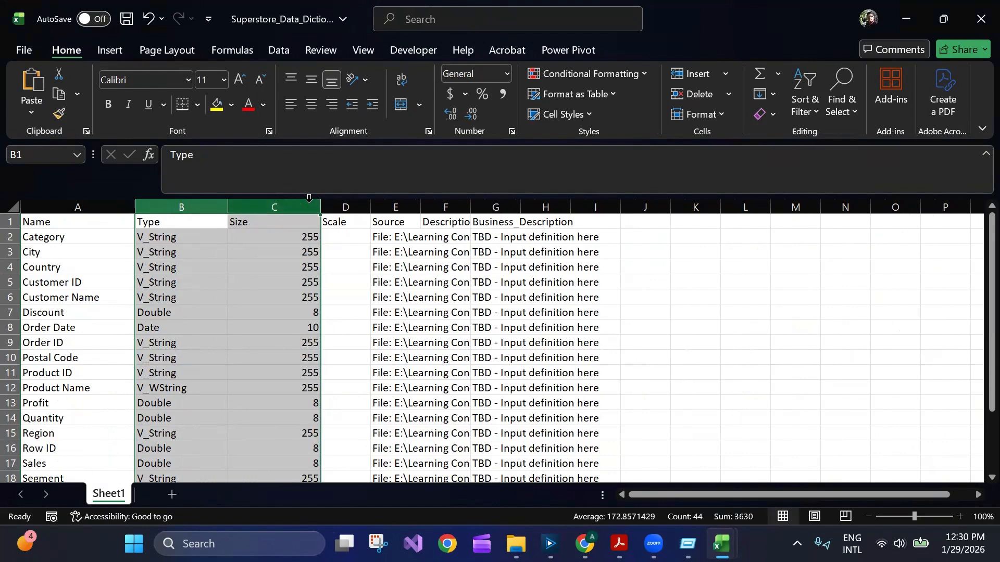
pyautogui.moveTo(320, 205); pyautogui.dragTo(347, 205)
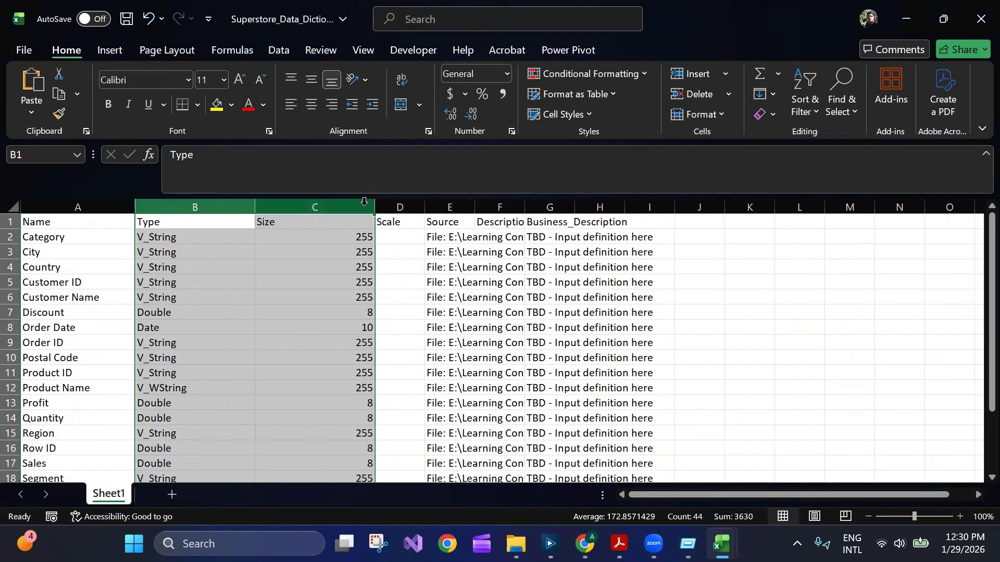
pyautogui.doubleClick(471, 208)
# Examine the file paths in the Source column and the neighbouring Business_Description column.
pyautogui.moveTo(726, 493); pyautogui.dragTo(759, 492)
pyautogui.click(533, 254)
pyautogui.moveTo(564, 154); pyautogui.dragTo(170, 156)
pyautogui.click(599, 373)
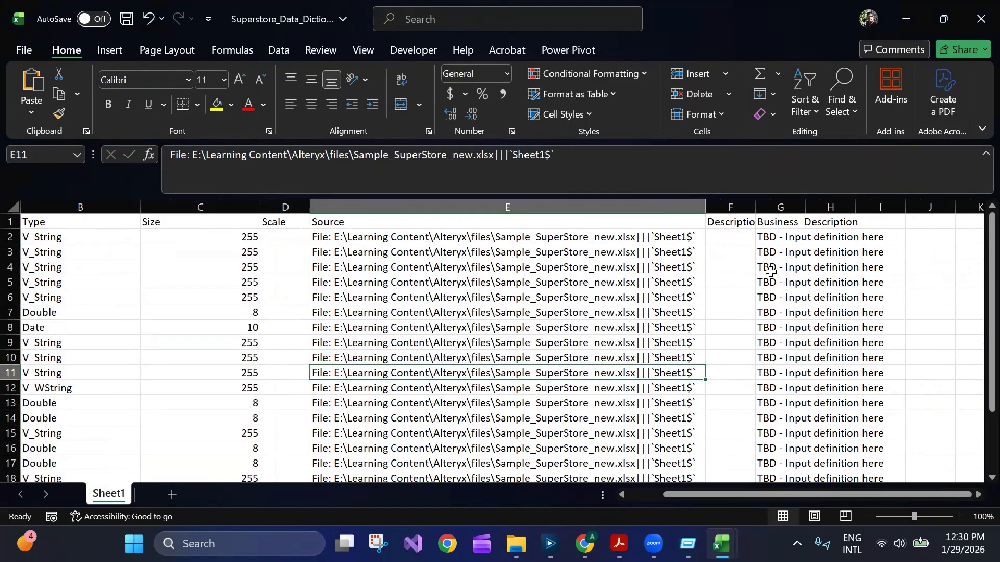
# Fit the Business_Description column to its contents and review the dictionary rows back to the Name column.
pyautogui.click(760, 221)
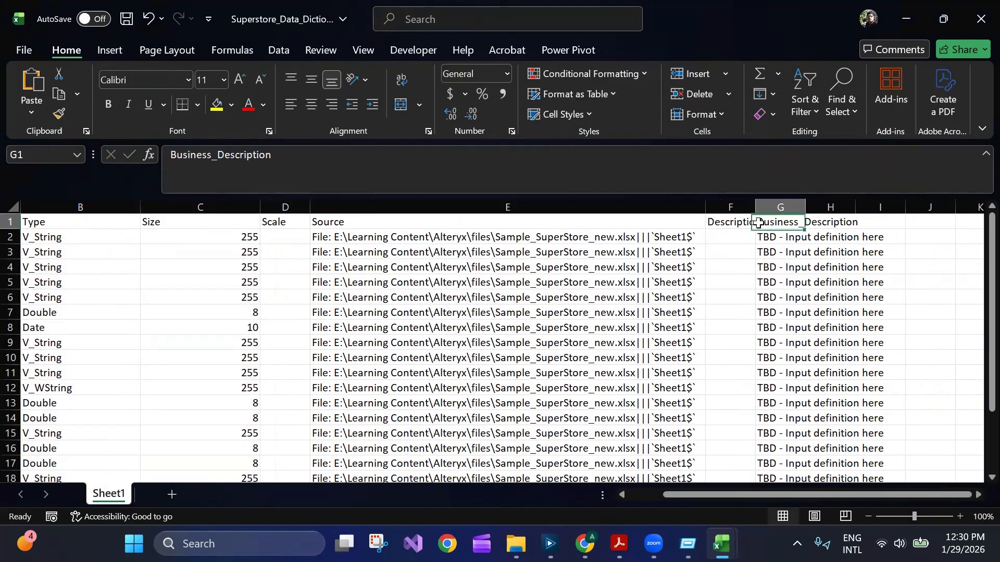
pyautogui.doubleClick(804, 203)
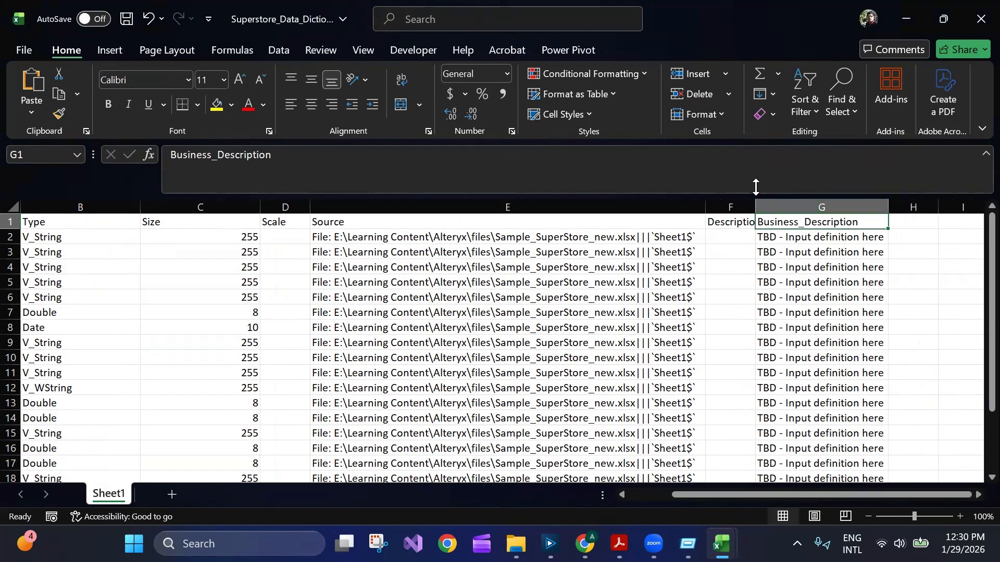
pyautogui.scroll(-2, 775, 252)
pyautogui.scroll(2, 773, 260)
pyautogui.click(476, 389)
pyautogui.moveTo(677, 495); pyautogui.dragTo(563, 499)
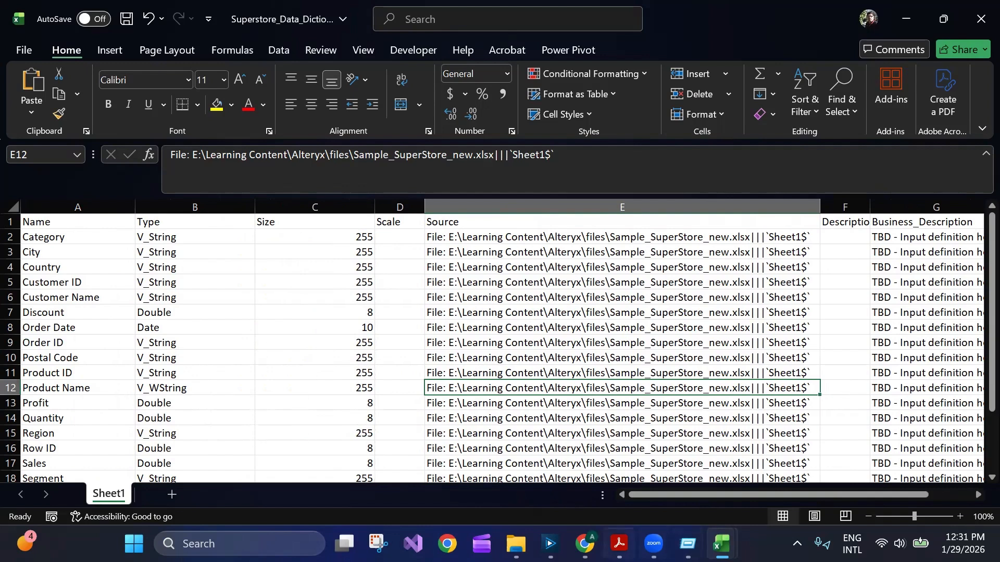
# Close the Superstore_Data_Dictionary workbook in Excel and return to Alteryx Designer.
pyautogui.click(550, 544)
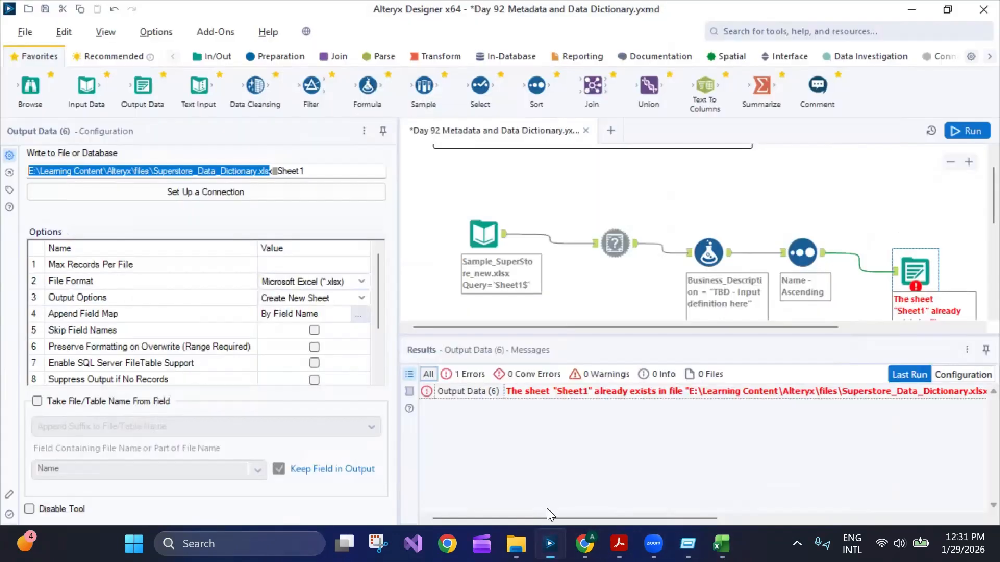
pyautogui.click(581, 315)
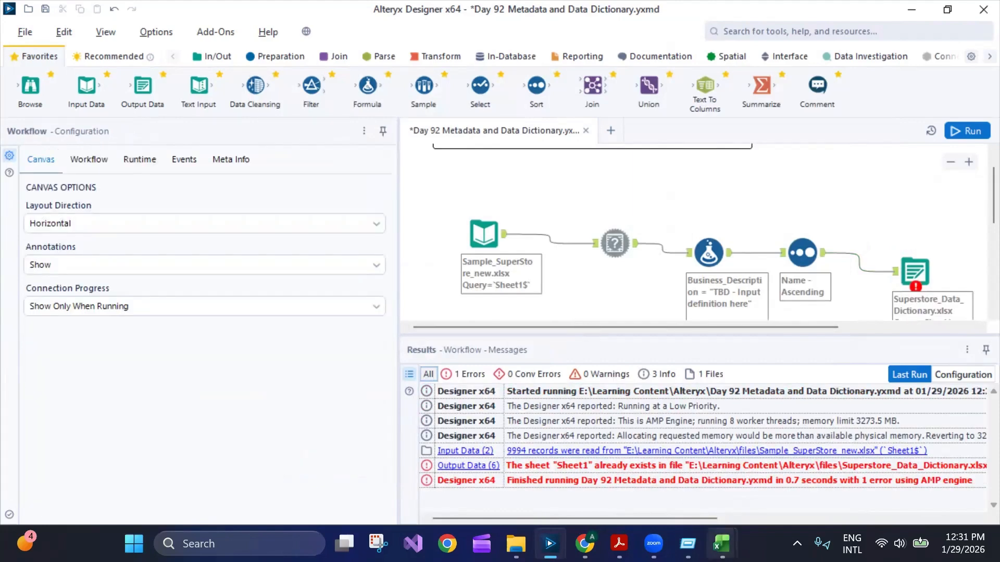
pyautogui.moveTo(721, 543)
pyautogui.click(822, 500)
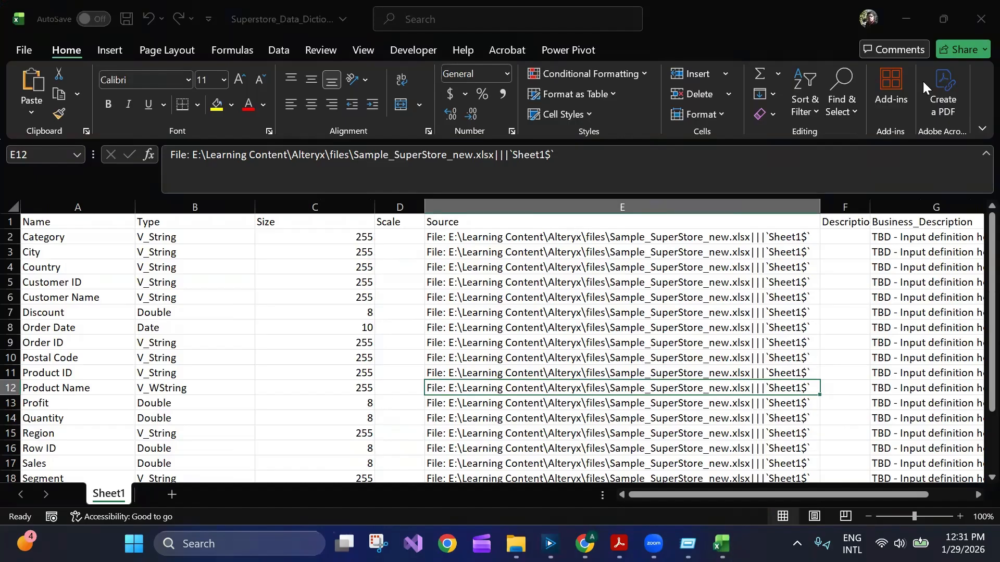
pyautogui.click(979, 7)
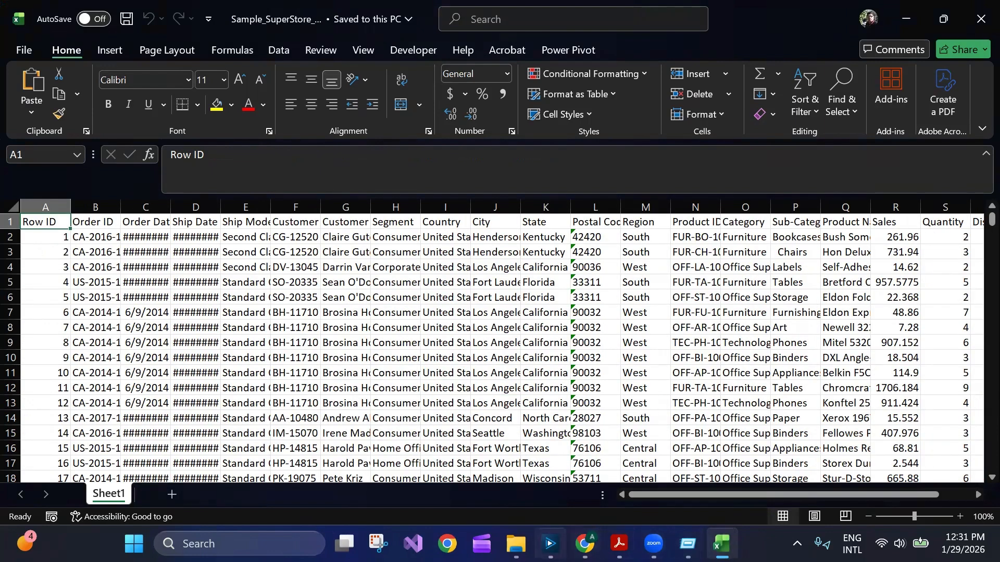
pyautogui.click(551, 544)
# Move the Input Data, Field Info, Formula and Sort tools up closer to the workflow's title comment.
pyautogui.moveTo(483, 234); pyautogui.dragTo(446, 188)
pyautogui.moveTo(614, 243); pyautogui.dragTo(614, 187)
pyautogui.moveTo(708, 253); pyautogui.dragTo(707, 169)
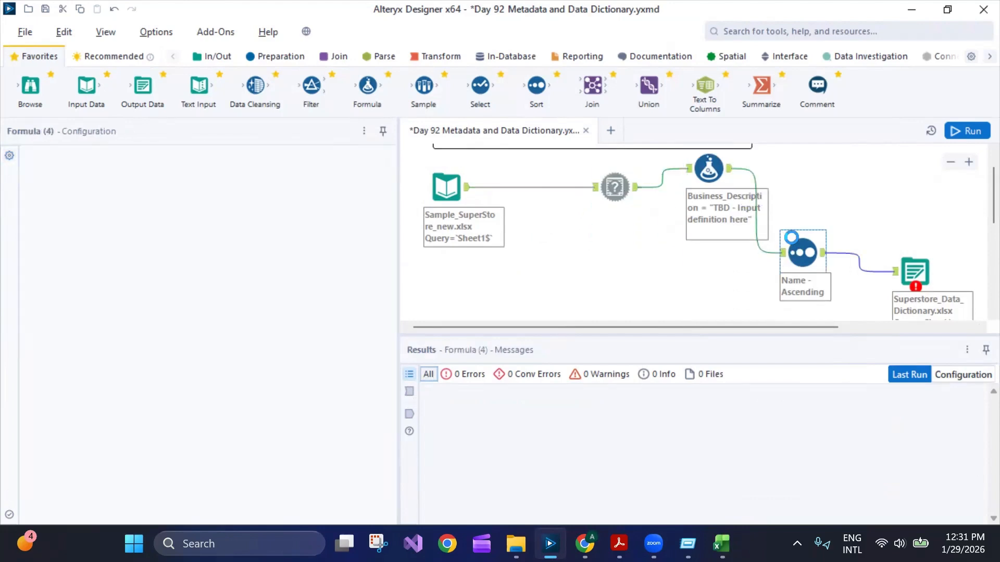
pyautogui.moveTo(801, 254); pyautogui.dragTo(811, 198)
# Bring Field Info, Formula, Sort and Output Data closer together, placing Formula lowest and Output Data level with Sort.
pyautogui.moveTo(617, 194); pyautogui.dragTo(558, 218)
pyautogui.moveTo(708, 170); pyautogui.dragTo(634, 245)
pyautogui.moveTo(915, 272); pyautogui.dragTo(802, 276)
pyautogui.moveTo(812, 196); pyautogui.dragTo(690, 197)
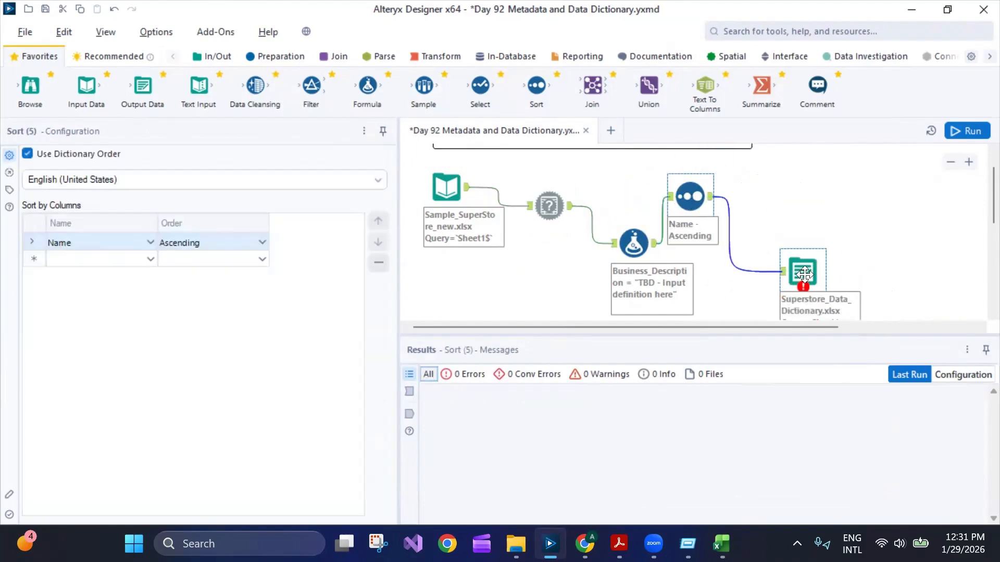
pyautogui.moveTo(803, 274); pyautogui.dragTo(806, 198)
pyautogui.click(908, 242)
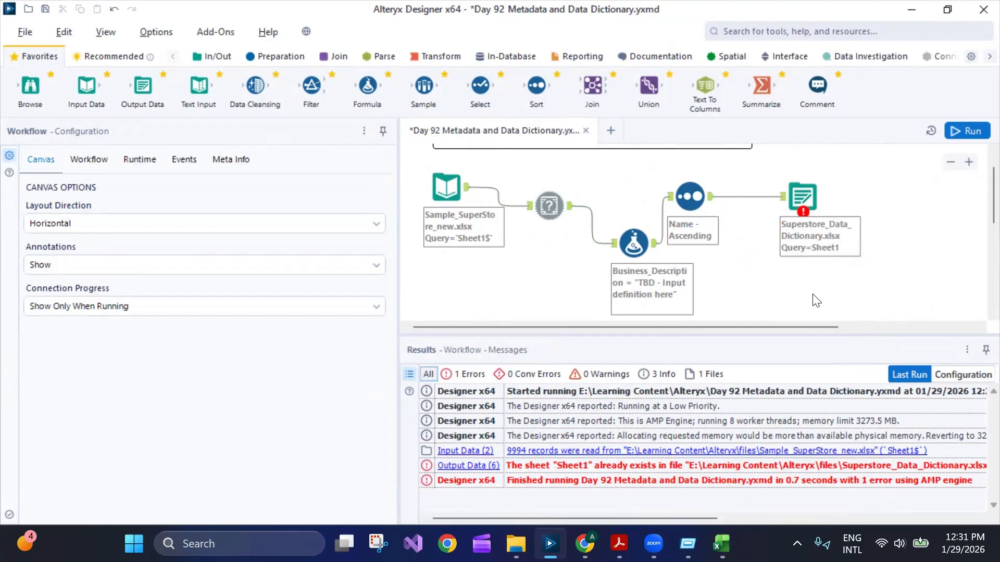
# Narrow the configuration pane to enlarge the canvas and check the Field Info tool's configuration.
pyautogui.scroll(1, 670, 313)
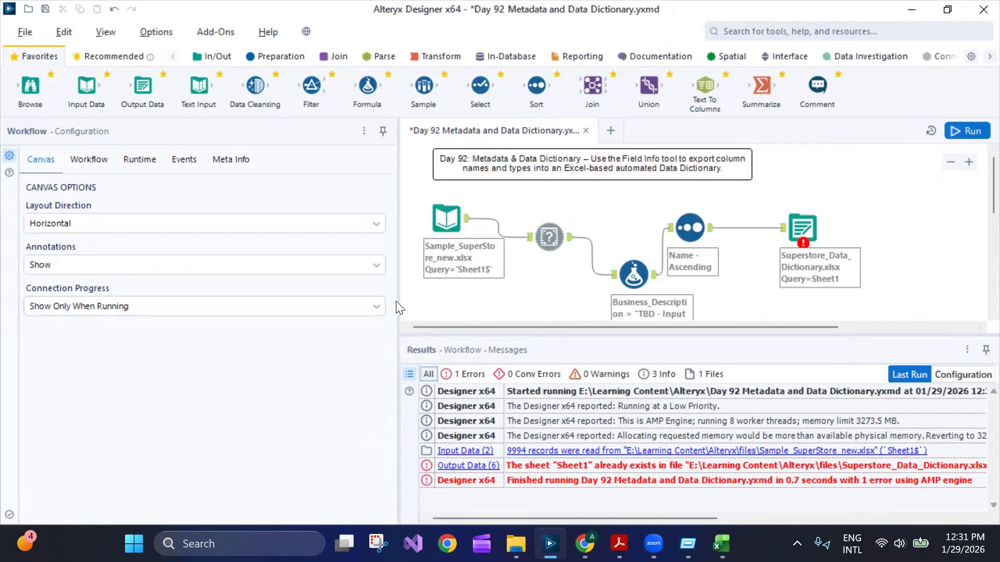
pyautogui.moveTo(399, 305); pyautogui.dragTo(279, 309)
pyautogui.click(429, 237)
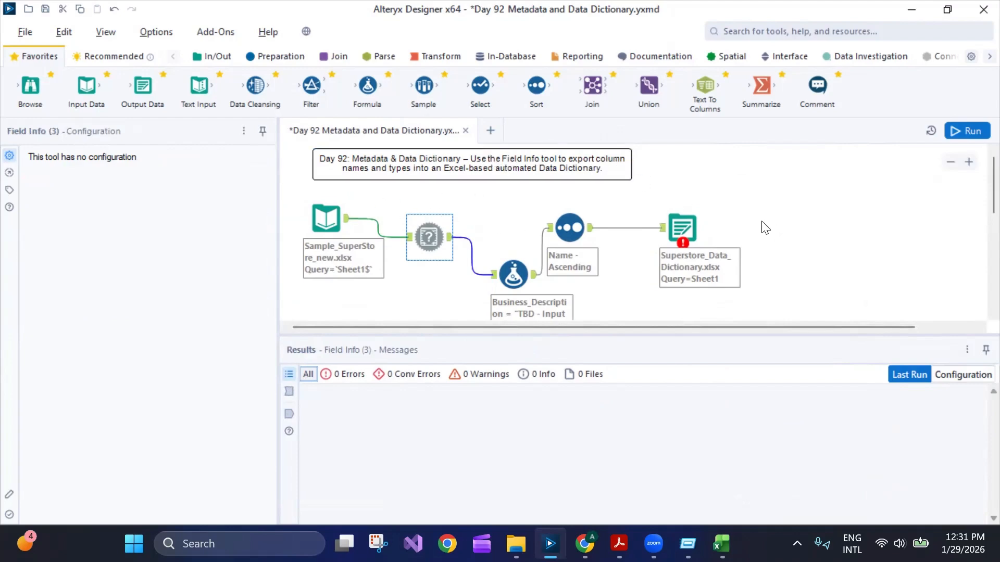
pyautogui.click(759, 243)
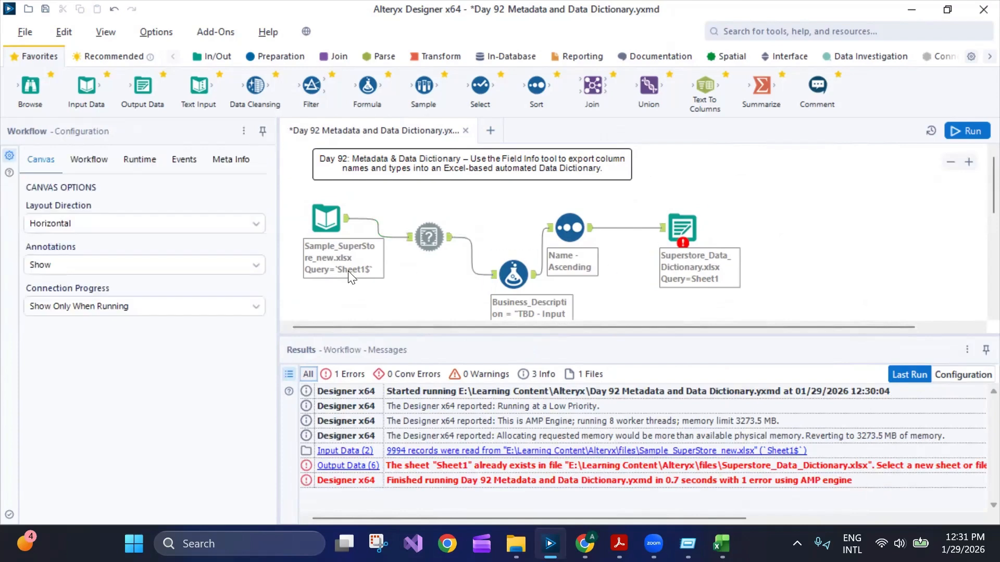